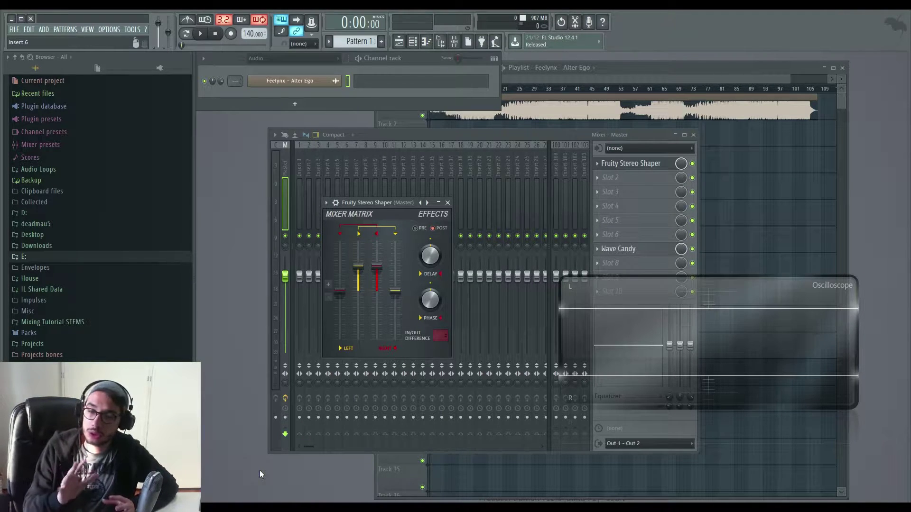
pyautogui.moveTo(366, 201); pyautogui.dragTo(341, 217)
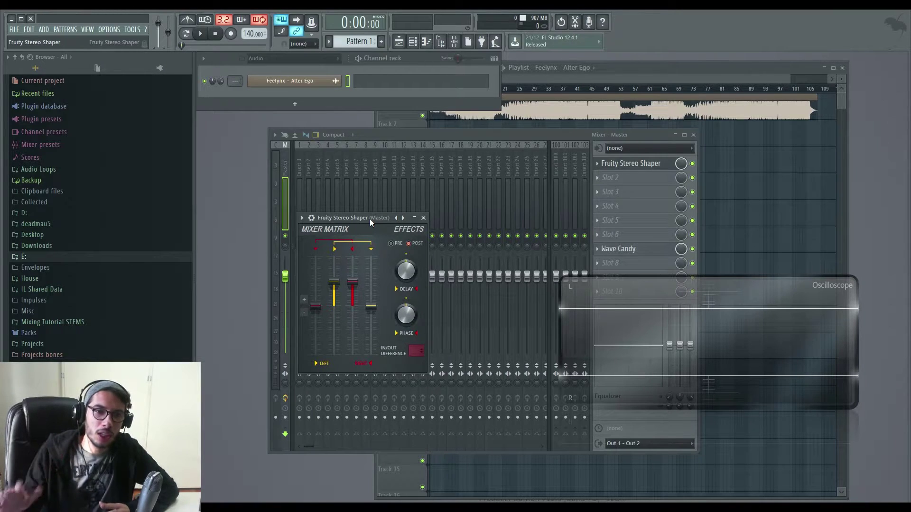
pyautogui.click(301, 217)
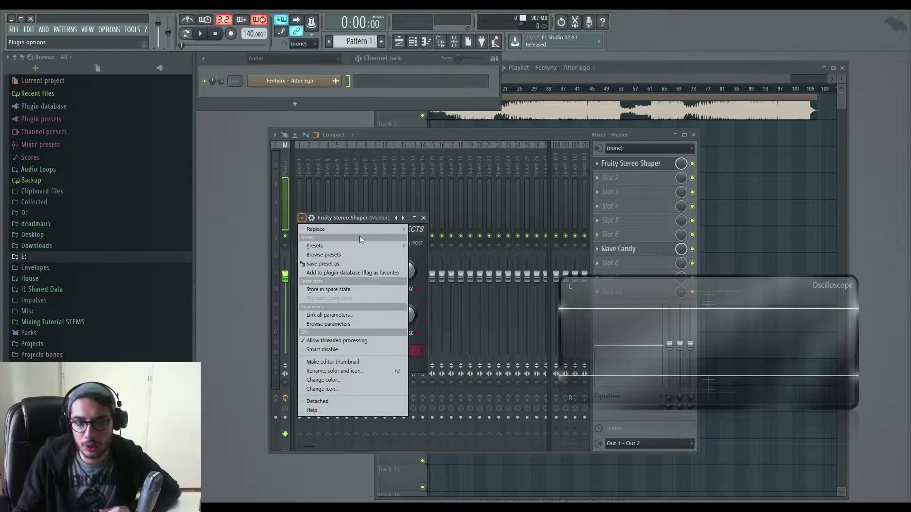
pyautogui.moveTo(392, 245)
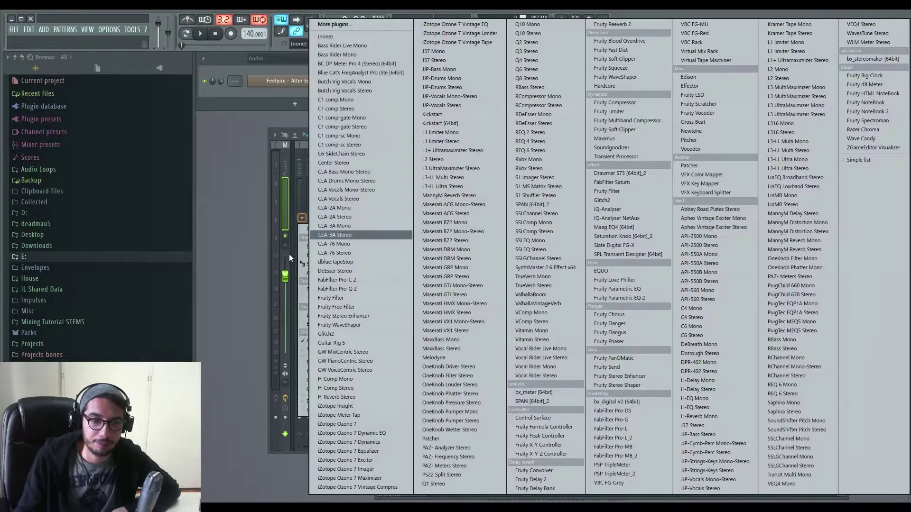
pyautogui.click(216, 319)
pyautogui.moveTo(372, 218); pyautogui.dragTo(379, 231)
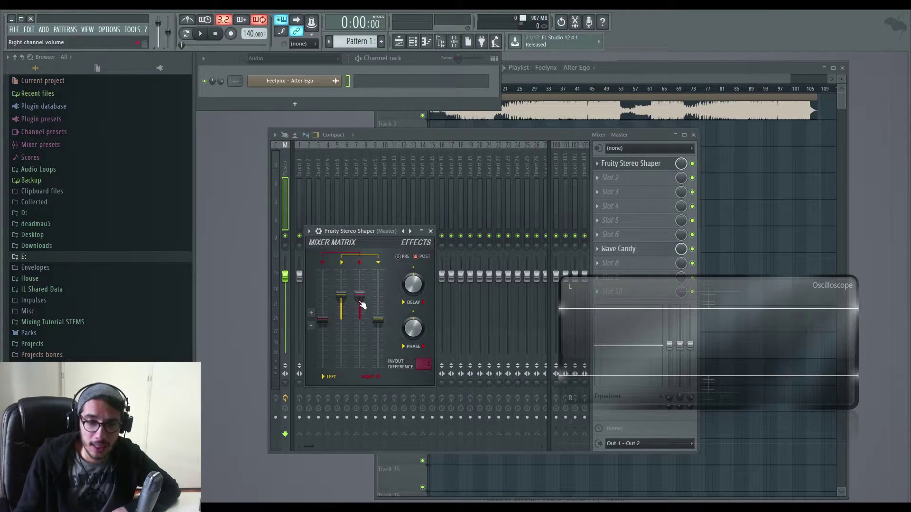
# Step: Switch the Fruity Stereo Shaper effects order to PRE and back to POST, and reposition the plugin window
pyautogui.click(399, 257)
pyautogui.click(416, 257)
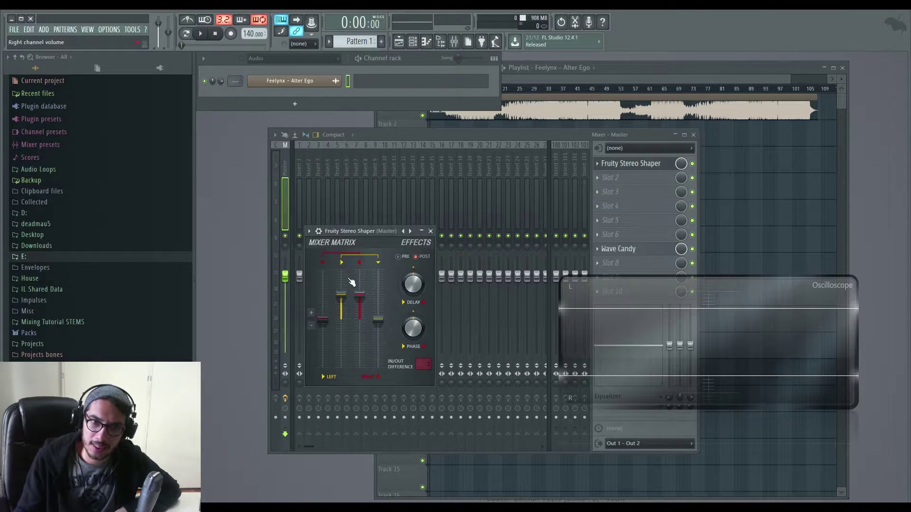
pyautogui.moveTo(365, 233); pyautogui.dragTo(388, 254)
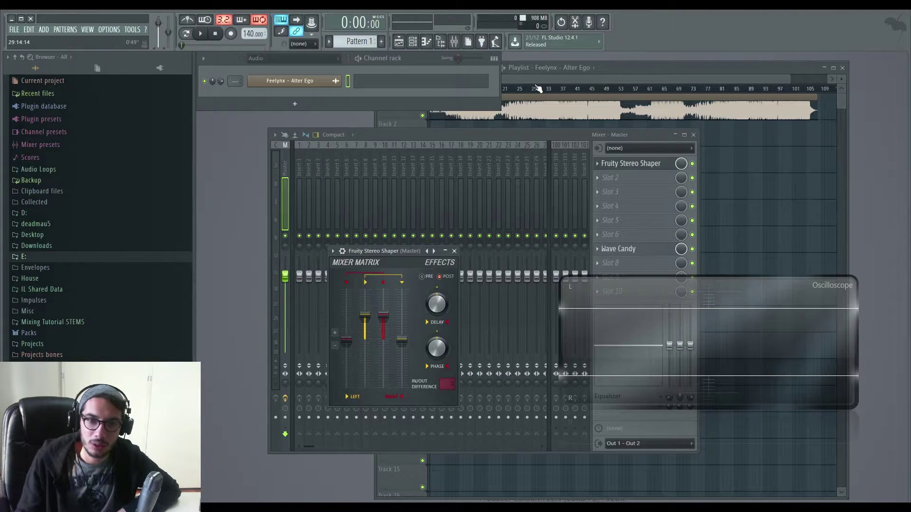
# Step: Play the track through the default stereo shaper settings, watch the oscilloscope, and stop playback
pyautogui.press('space')
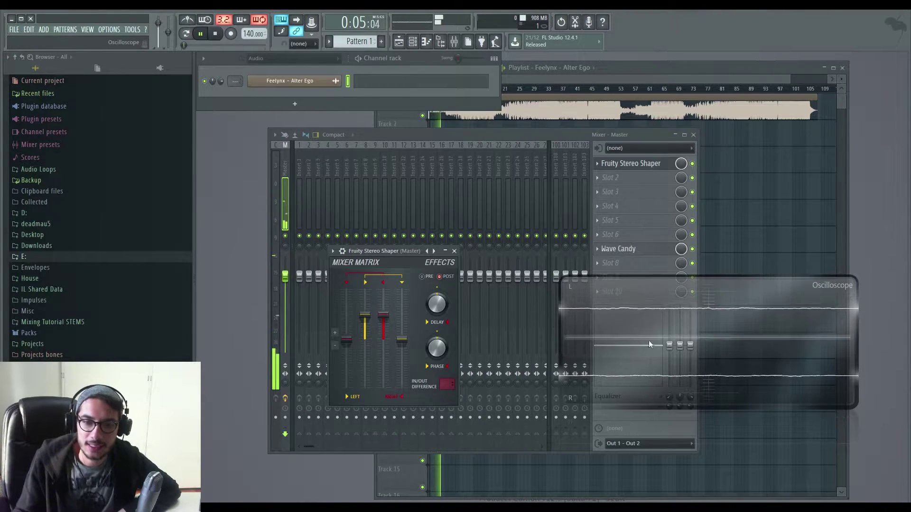
pyautogui.click(216, 34)
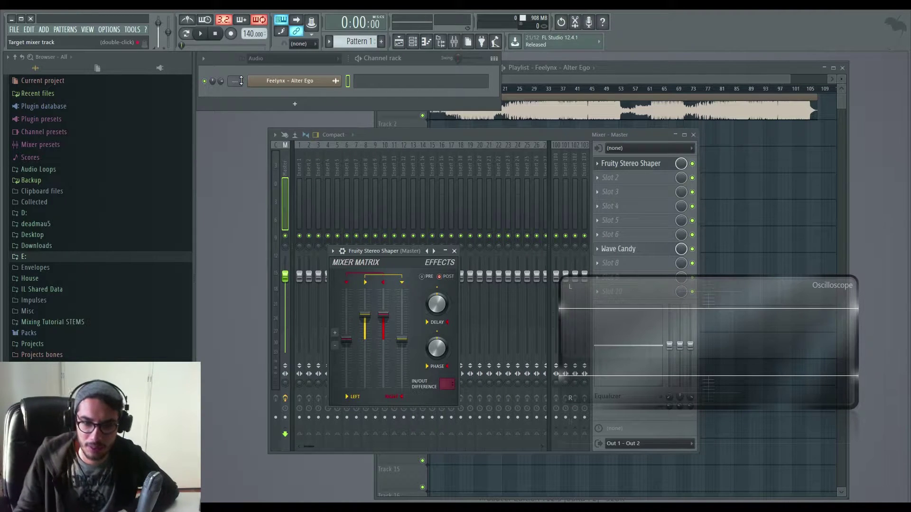
pyautogui.moveTo(412, 251); pyautogui.dragTo(414, 256)
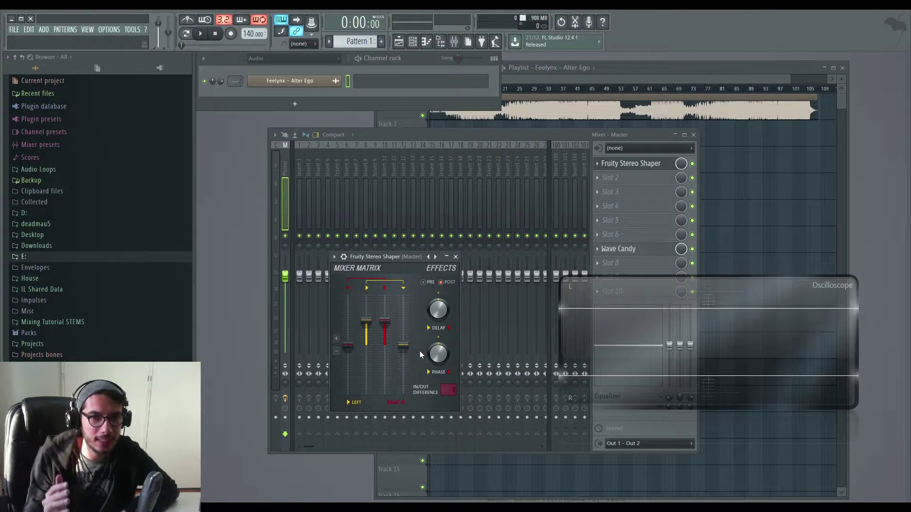
# Step: Bring the left and right channel volume sliders in the mixer matrix to their central zero position
pyautogui.moveTo(384, 321); pyautogui.dragTo(385, 361)
pyautogui.moveTo(367, 322); pyautogui.dragTo(366, 345)
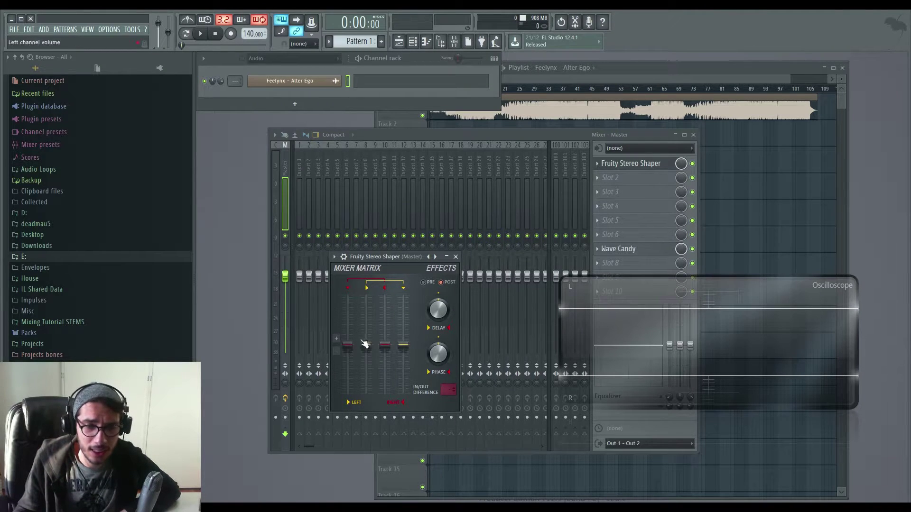
pyautogui.moveTo(366, 345); pyautogui.dragTo(366, 346)
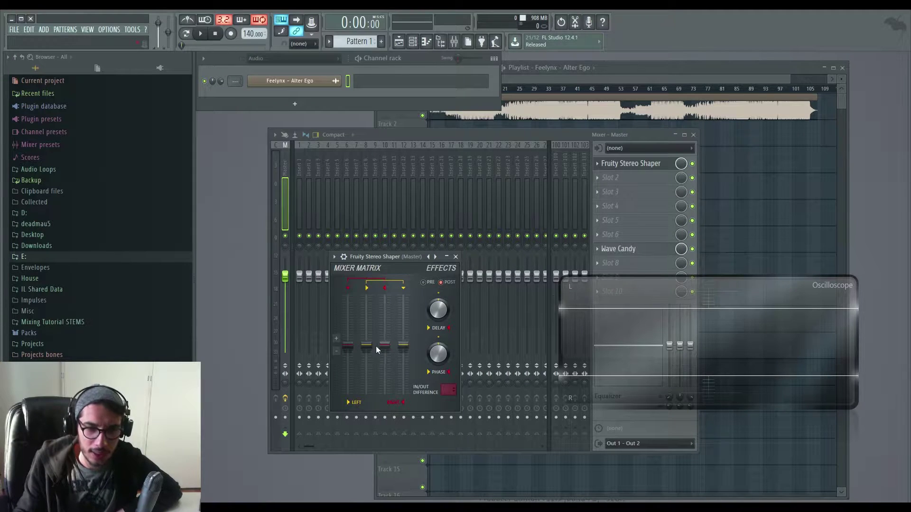
# Step: Raise all four mixer matrix sliders to the same level, halfway between zero and maximum gain reference, and play the track
pyautogui.moveTo(366, 345); pyautogui.dragTo(366, 329)
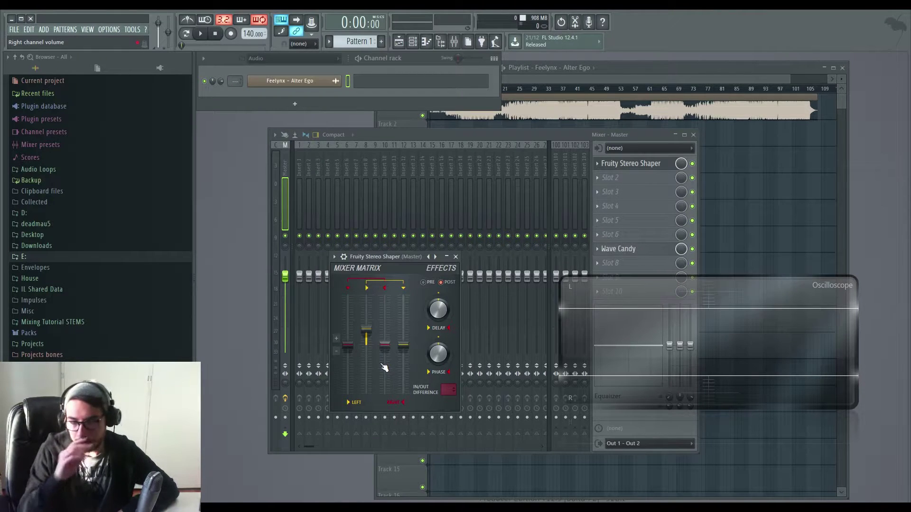
pyautogui.moveTo(384, 345); pyautogui.dragTo(385, 333)
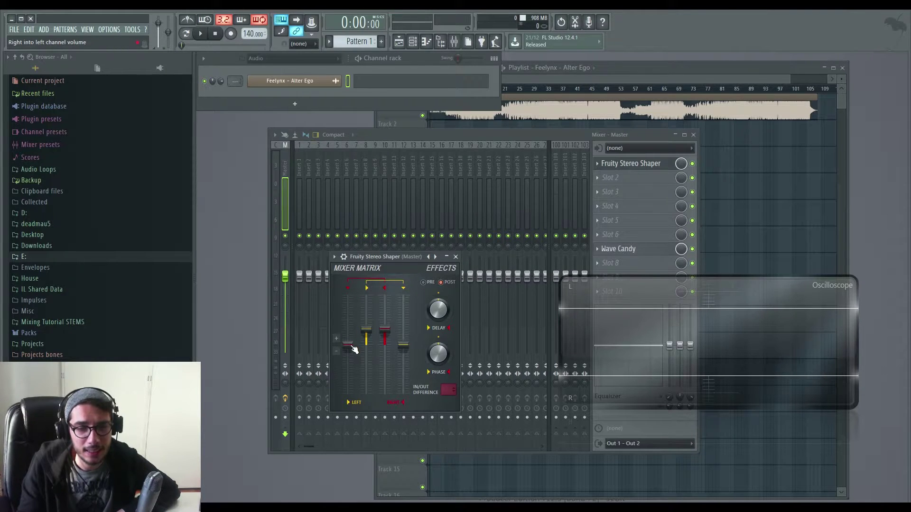
pyautogui.moveTo(348, 345); pyautogui.dragTo(347, 328)
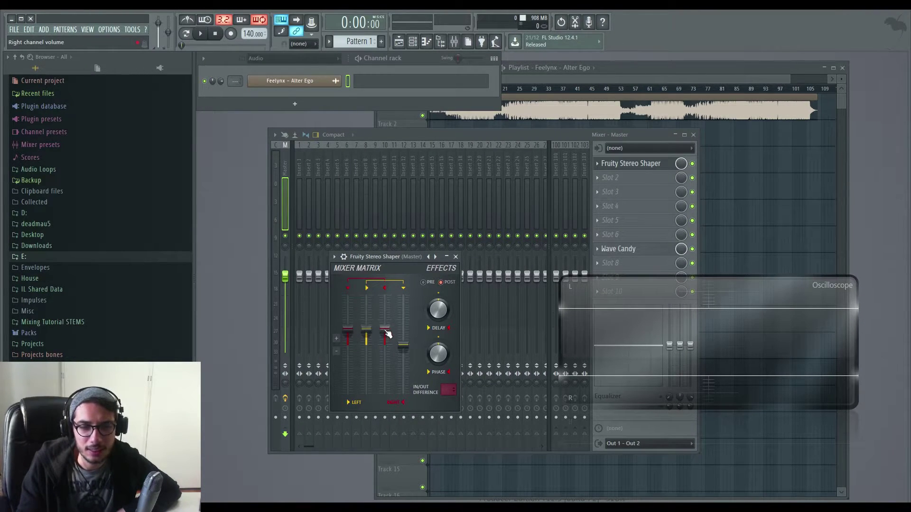
pyautogui.moveTo(403, 346); pyautogui.dragTo(404, 328)
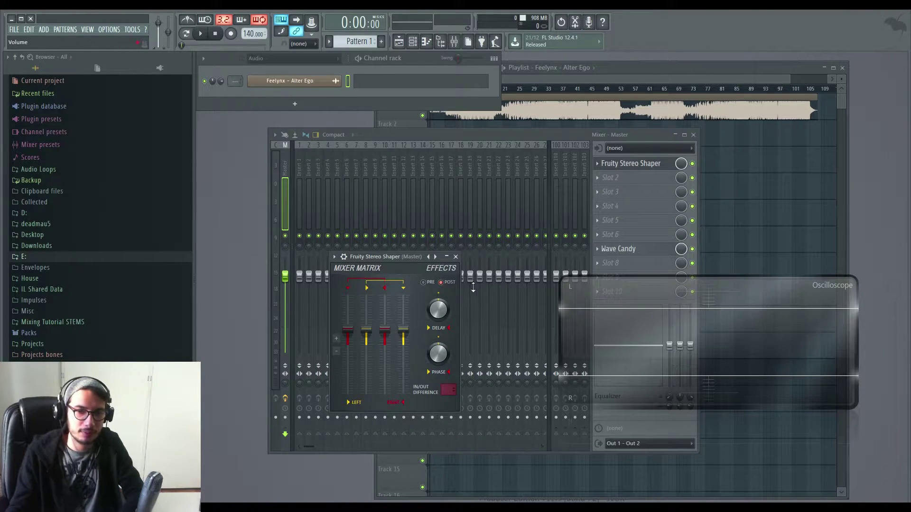
pyautogui.press('space')
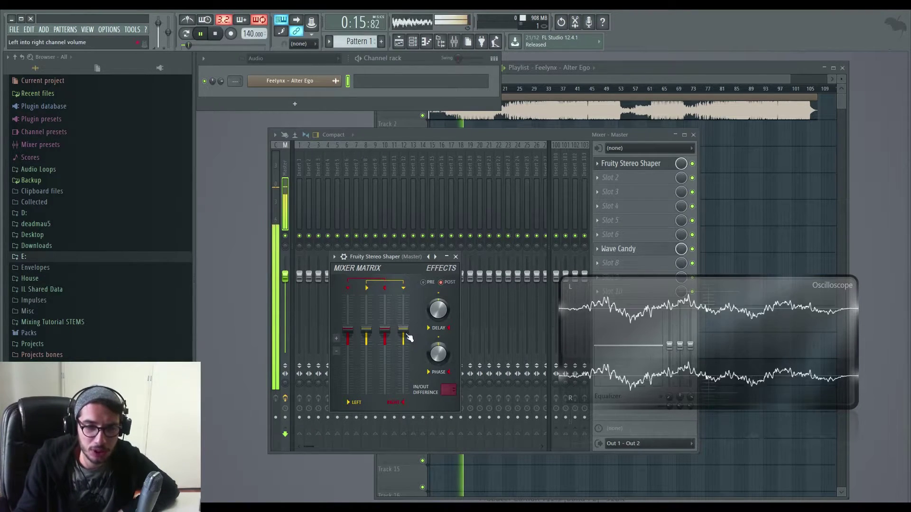
# Step: Return the left-into-right and right-into-left volumes to zero while the track plays, and stop playback
pyautogui.moveTo(407, 336); pyautogui.dragTo(407, 347)
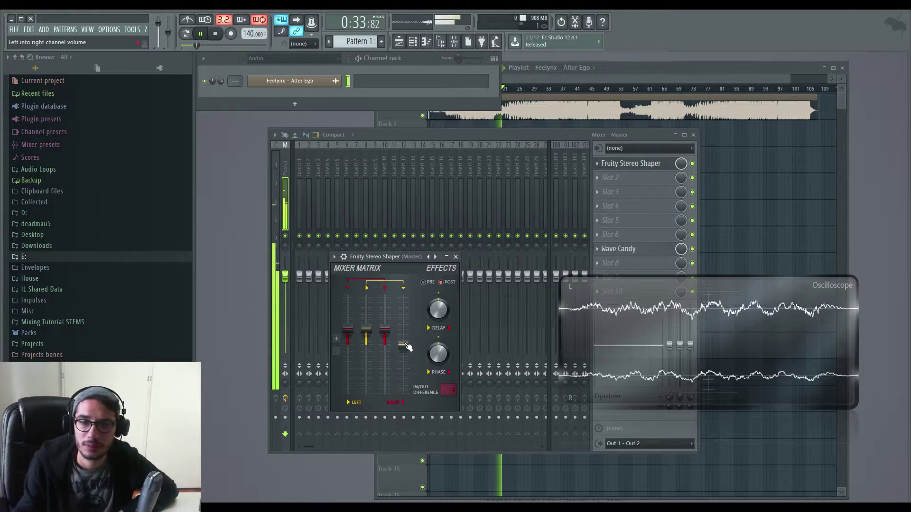
pyautogui.moveTo(348, 330); pyautogui.dragTo(348, 345)
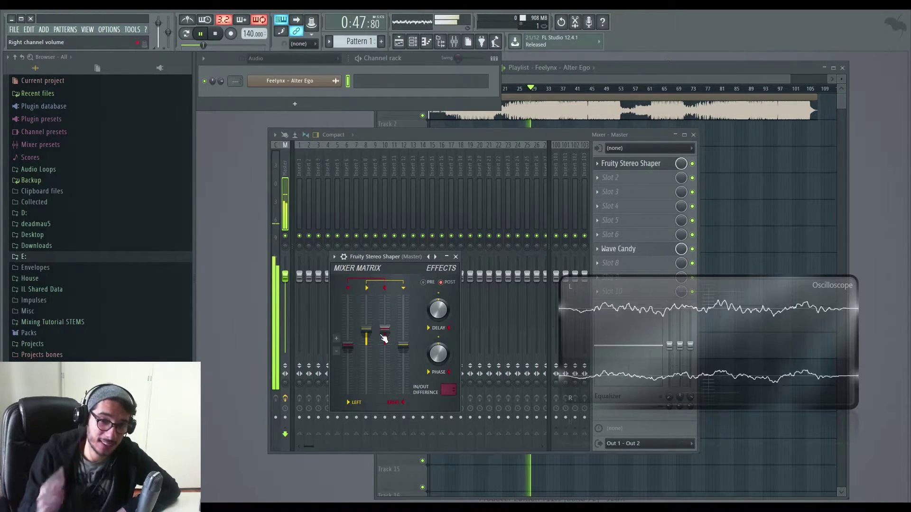
pyautogui.press('space')
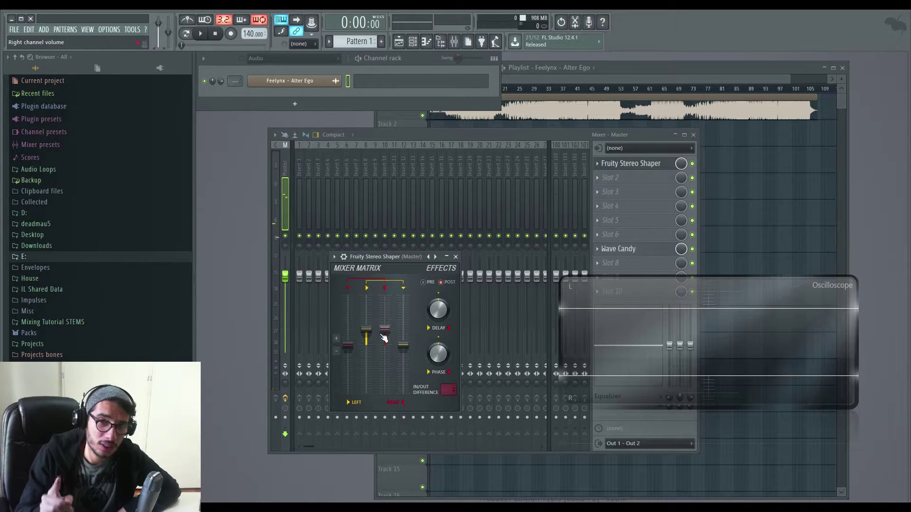
# Step: Advance the song position to 0:17:14
pyautogui.press('KP_Divide')
pyautogui.press('KP_Divide')
pyautogui.press('KP_Divide')
pyautogui.press('KP_Divide')
pyautogui.press('KP_Divide')
pyautogui.press('KP_Divide')
pyautogui.press('KP_Divide')
pyautogui.press('KP_Divide')
pyautogui.press('KP_Divide')
pyautogui.press('KP_Divide')
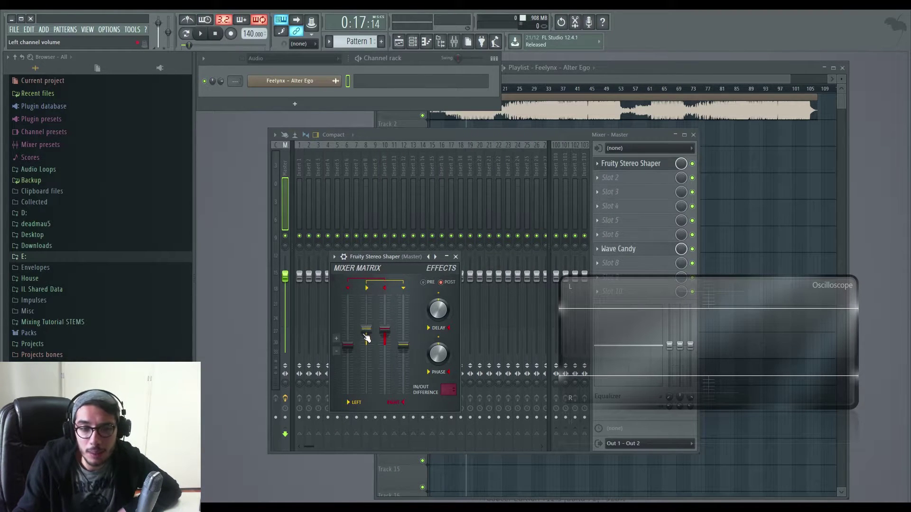
# Step: Invert the right and right-into-left volumes, raise left-into-right to match the left channel, audition the result, and stop playback
pyautogui.moveTo(385, 330); pyautogui.dragTo(384, 357)
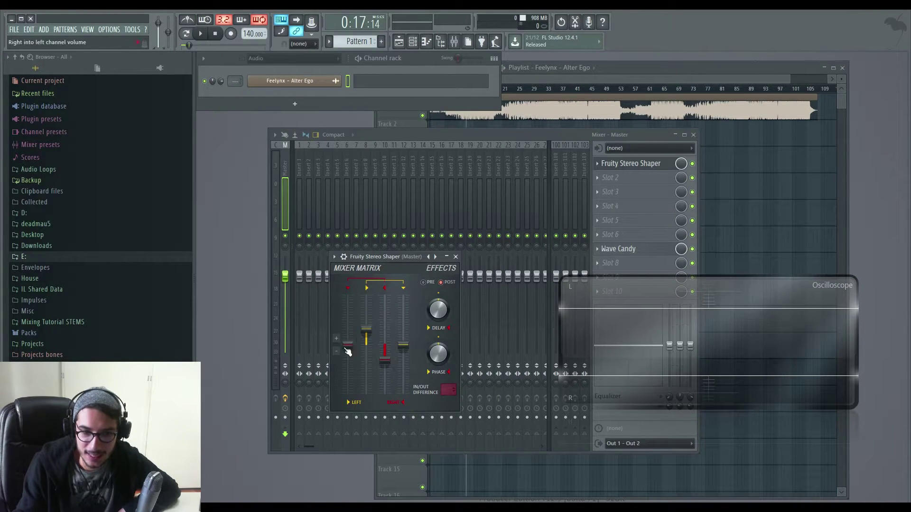
pyautogui.moveTo(347, 345); pyautogui.dragTo(347, 357)
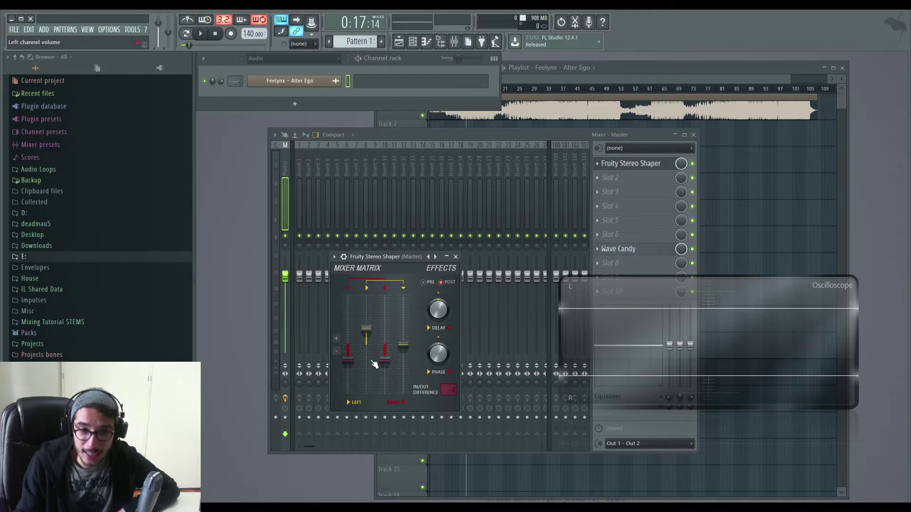
pyautogui.moveTo(403, 345); pyautogui.dragTo(403, 329)
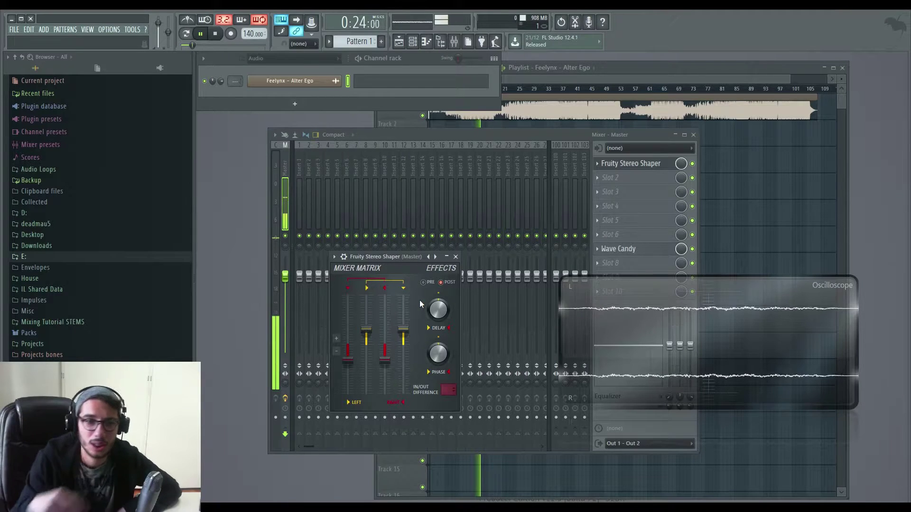
pyautogui.press('space')
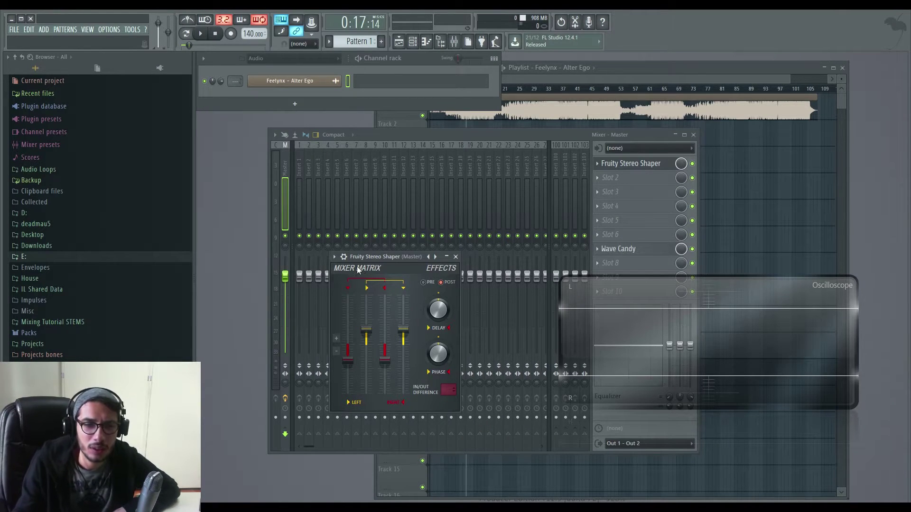
# Step: Load the Mid preset in Fruity Stereo Shaper and start playback
pyautogui.click(335, 257)
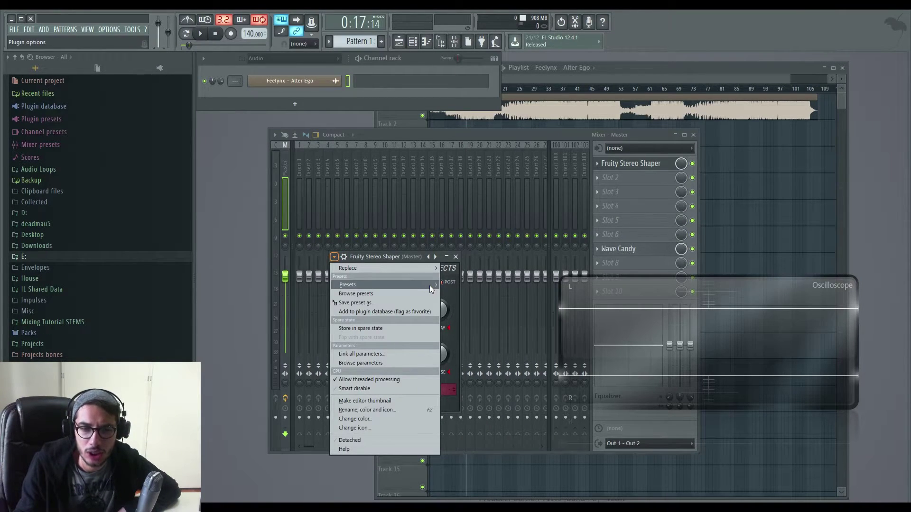
pyautogui.moveTo(412, 284)
pyautogui.click(489, 422)
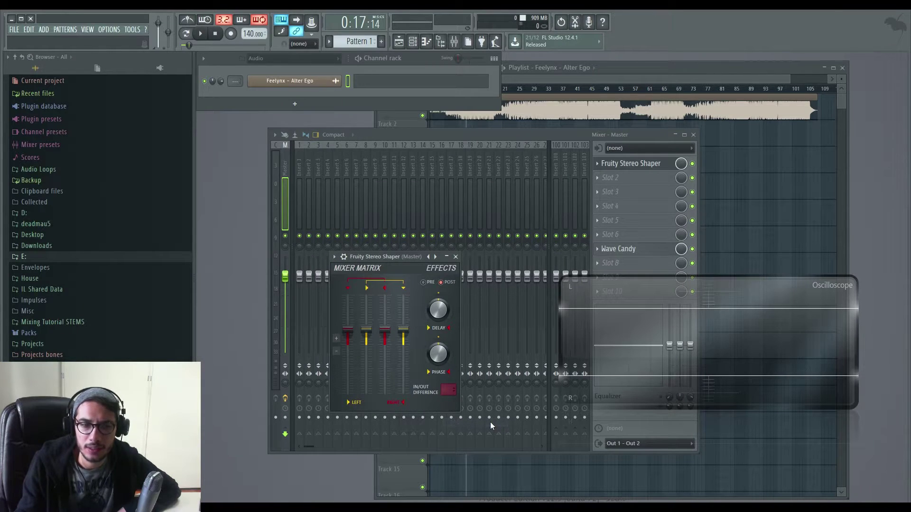
pyautogui.press('space')
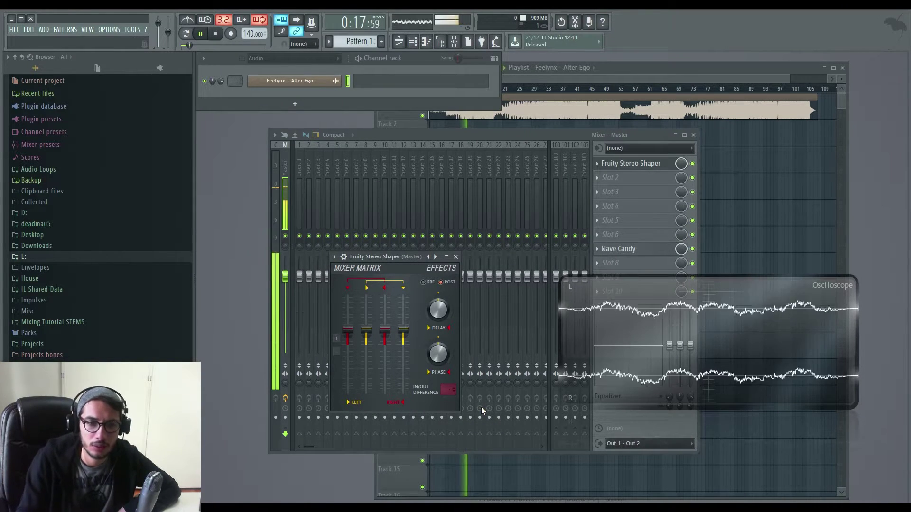
# Step: Load the Side preset in Fruity Stereo Shaper during playback, listen to it, and stop the track
pyautogui.click(335, 257)
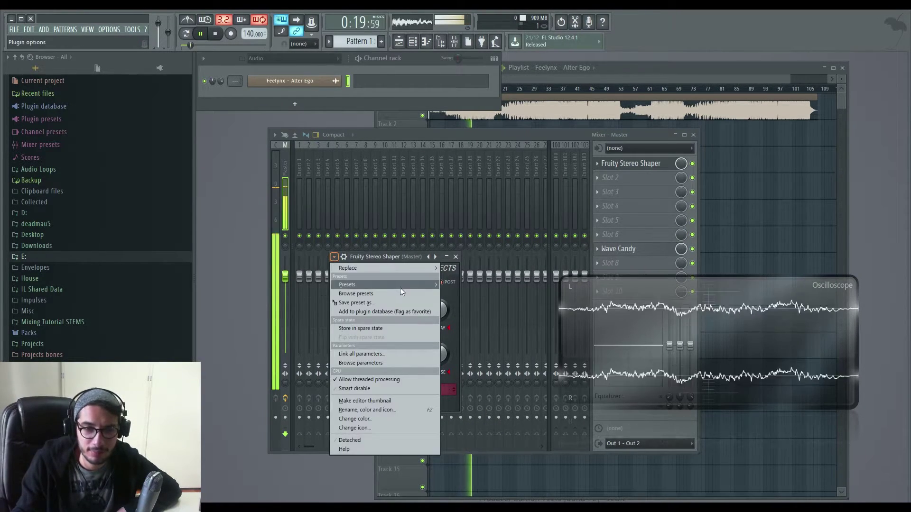
pyautogui.moveTo(435, 285)
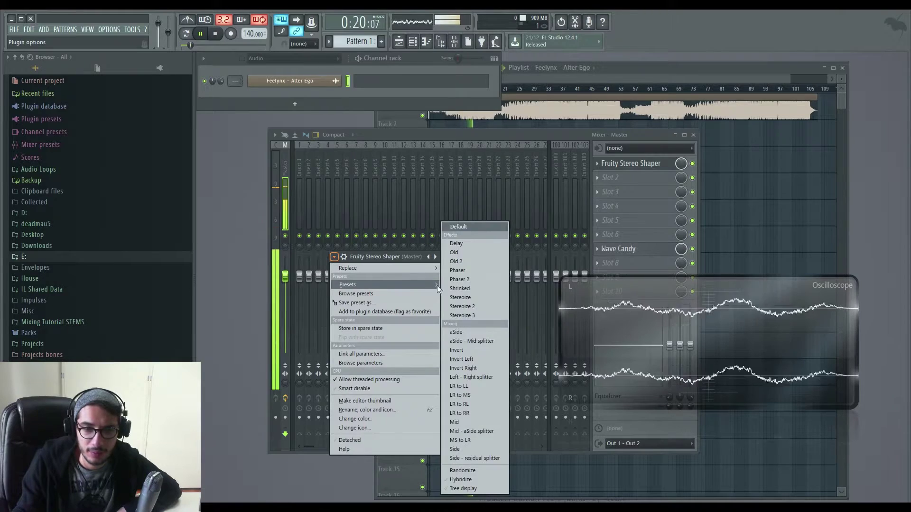
pyautogui.click(475, 458)
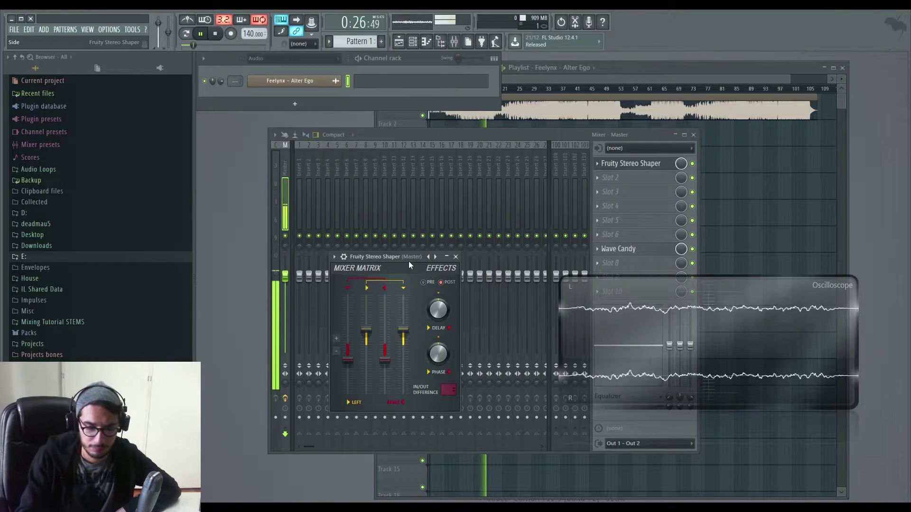
pyautogui.press('space')
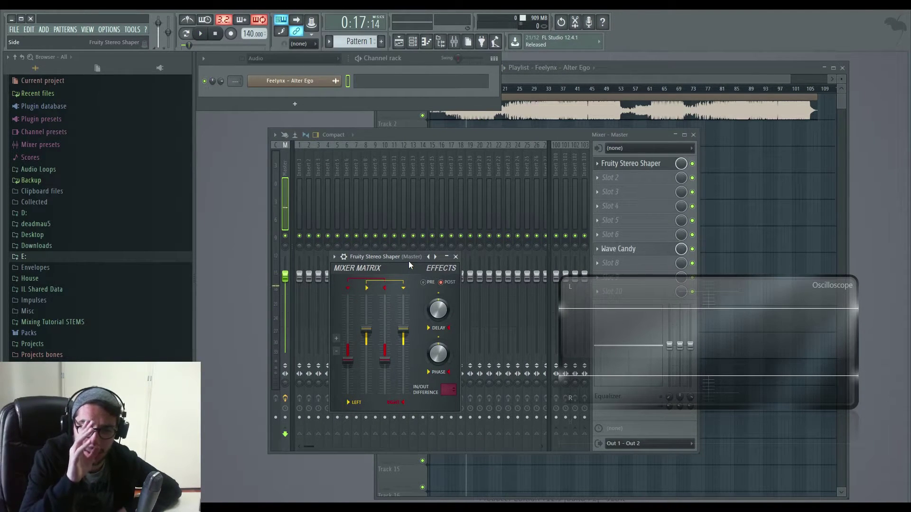
# Step: Load the Default preset in Fruity Stereo Shaper
pyautogui.click(335, 257)
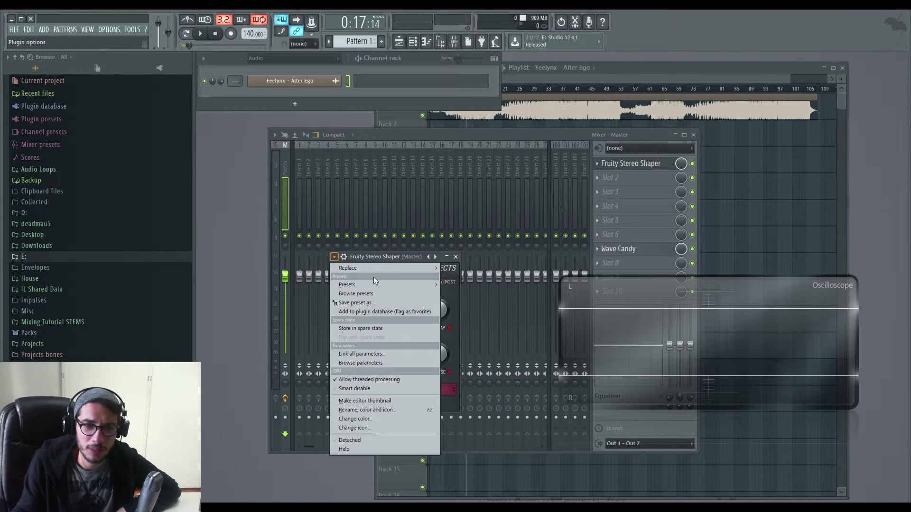
pyautogui.moveTo(417, 284)
pyautogui.click(470, 226)
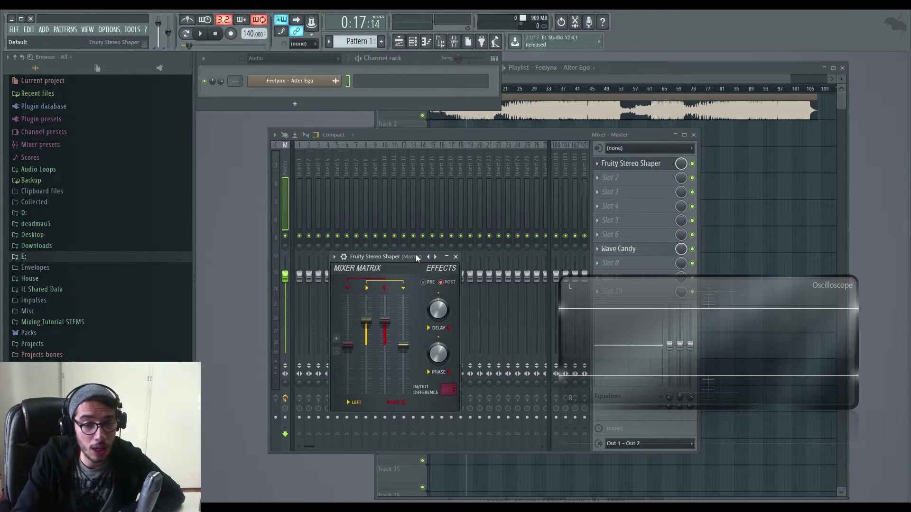
# Step: Play the track and turn the left/right delay toward the right channel
pyautogui.press('space')
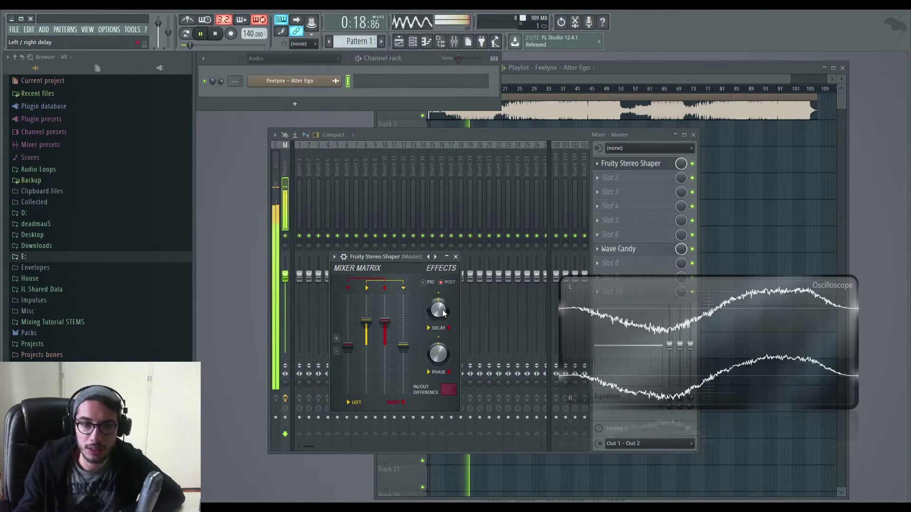
pyautogui.moveTo(439, 309)
pyautogui.mouseDown()
pyautogui.moveTo(439, 281)
pyautogui.moveTo(442, 318)
pyautogui.mouseUp()
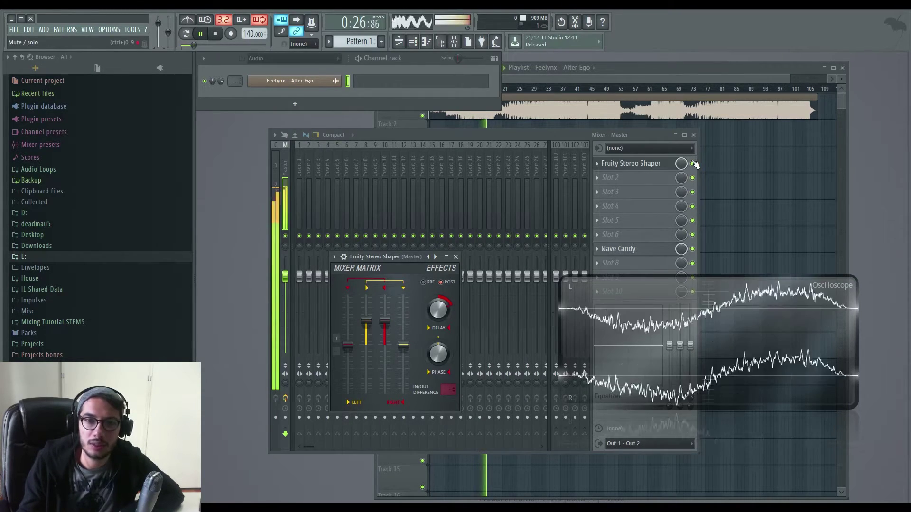
# Step: Stop the track, turn the left/right delay toward the left channel, and play it briefly to hear the effect
pyautogui.press('Escape')
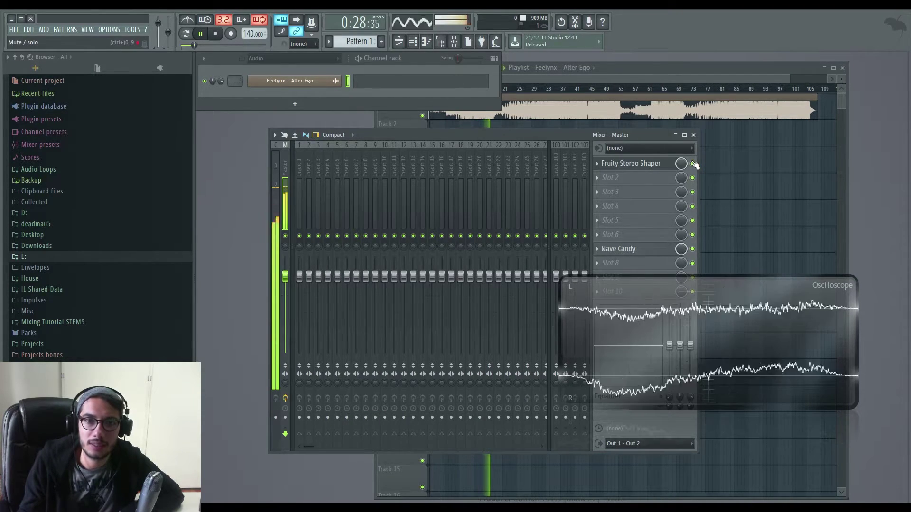
pyautogui.click(654, 163)
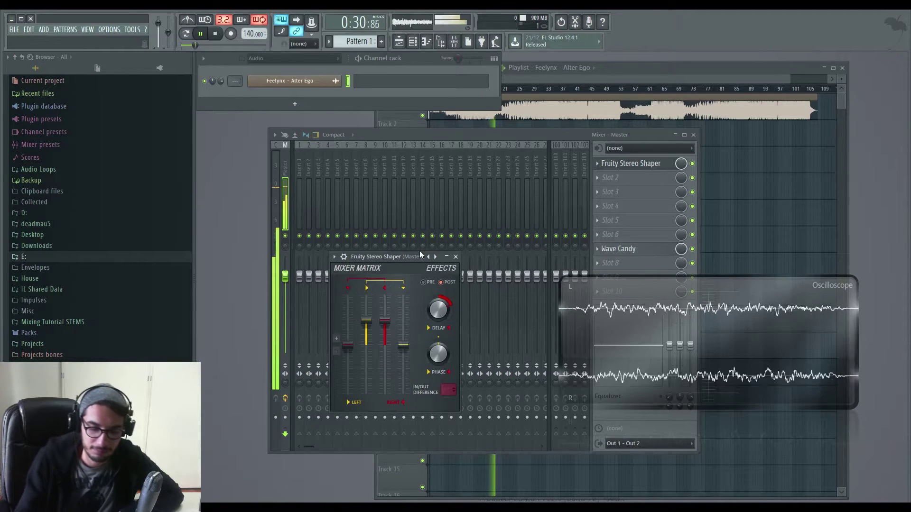
pyautogui.press('space')
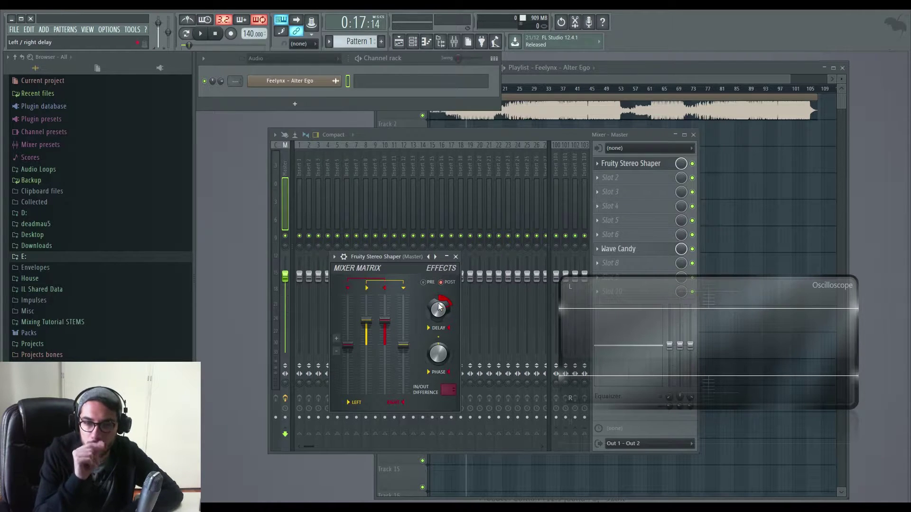
pyautogui.moveTo(438, 303)
pyautogui.mouseDown()
pyautogui.moveTo(437, 325)
pyautogui.moveTo(437, 313)
pyautogui.moveTo(448, 312)
pyautogui.mouseUp()
pyautogui.press('space')
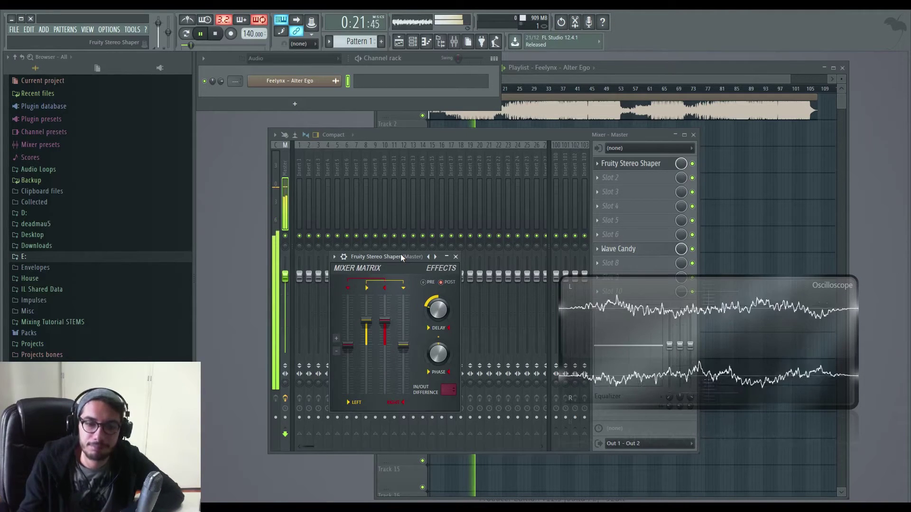
pyautogui.press('space')
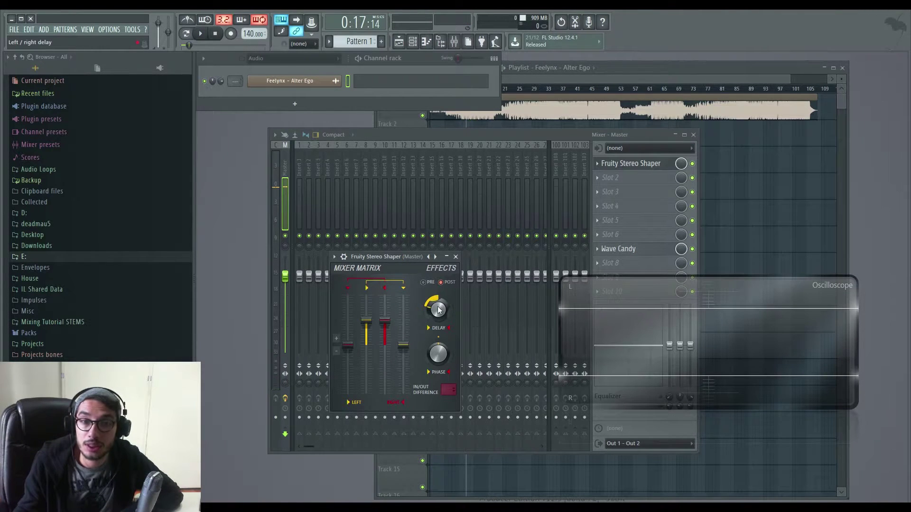
# Step: Return the delay to its centre position, turn the phase toward the right channel during playback, and stop the track
pyautogui.moveTo(439, 309); pyautogui.dragTo(439, 299)
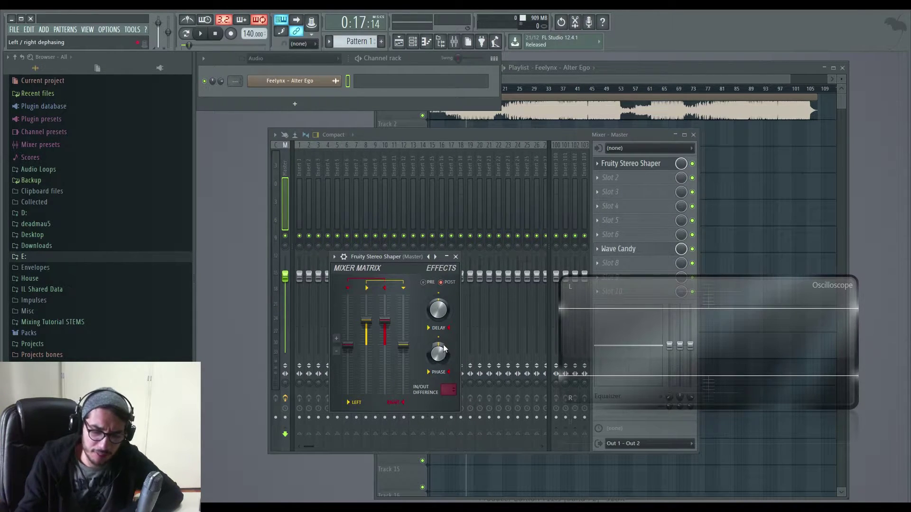
pyautogui.press('space')
pyautogui.moveTo(445, 347)
pyautogui.mouseDown()
pyautogui.moveTo(435, 354)
pyautogui.moveTo(442, 332)
pyautogui.mouseUp()
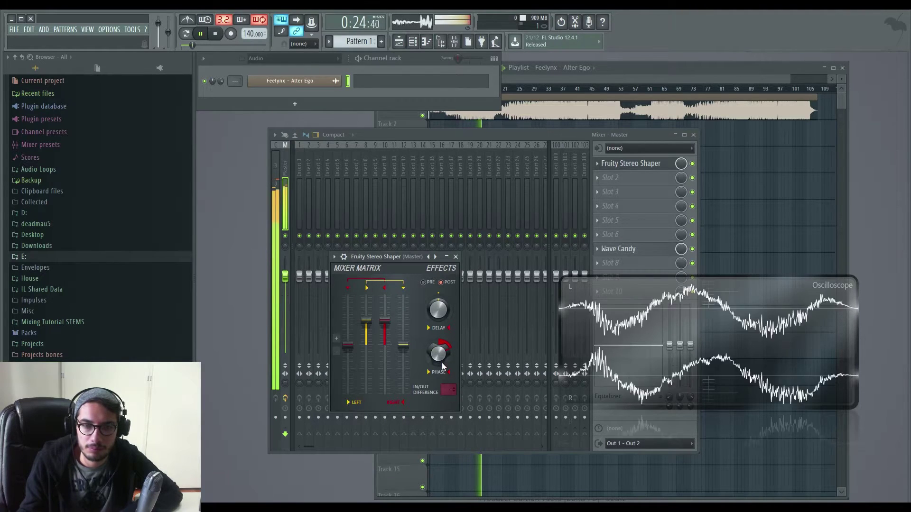
pyautogui.press('space')
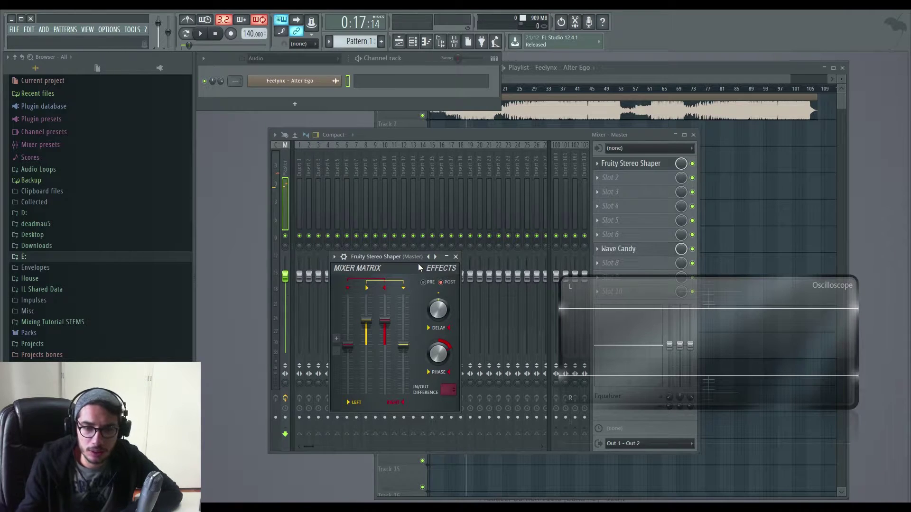
# Step: Turn the delay toward the left channel while the phase stays toward the right, and start playback
pyautogui.moveTo(440, 305); pyautogui.dragTo(440, 318)
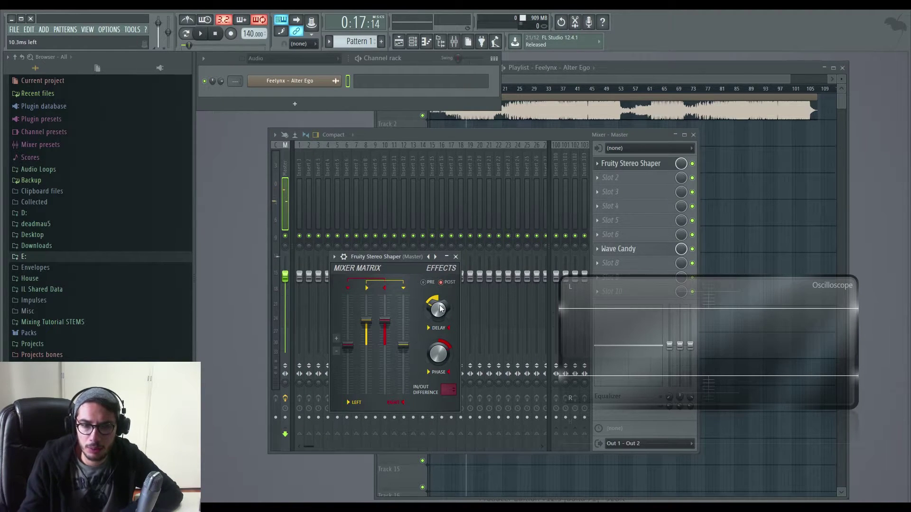
pyautogui.moveTo(438, 310); pyautogui.dragTo(438, 306)
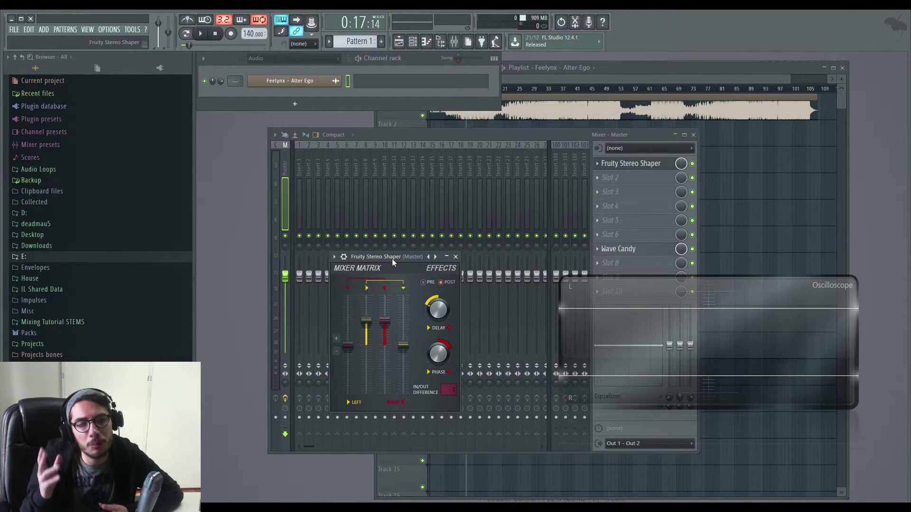
pyautogui.press('space')
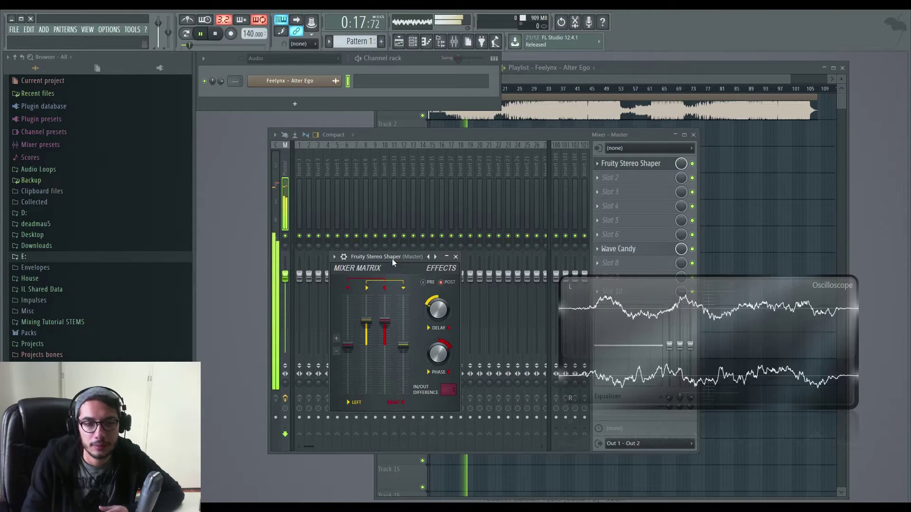
# Step: Reverse both effects during playback, turning the phase toward the left and the delay to about 18 ms right
pyautogui.moveTo(438, 308); pyautogui.dragTo(437, 296)
pyautogui.moveTo(437, 352); pyautogui.dragTo(437, 370)
pyautogui.moveTo(442, 311); pyautogui.dragTo(433, 297)
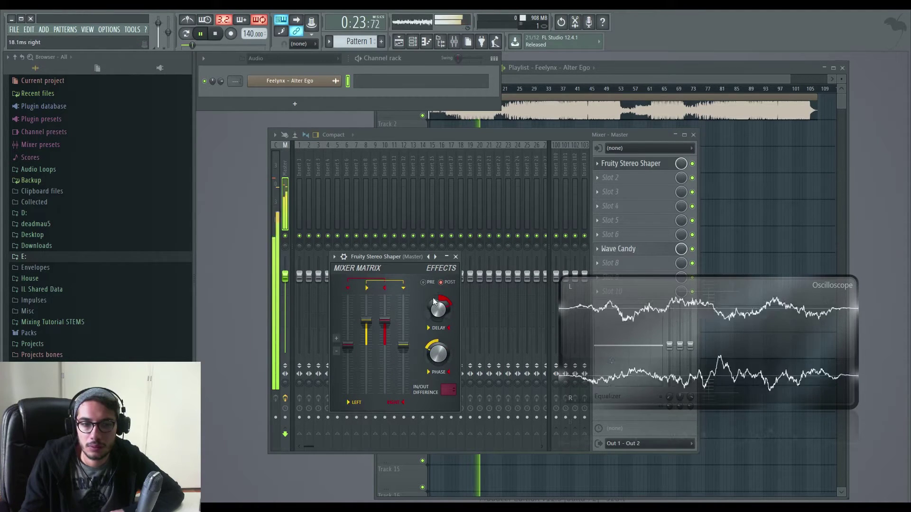
# Step: Toggle the Fruity Stereo Shaper slot on the master track to compare the sound, and stop playback
pyautogui.click(692, 163)
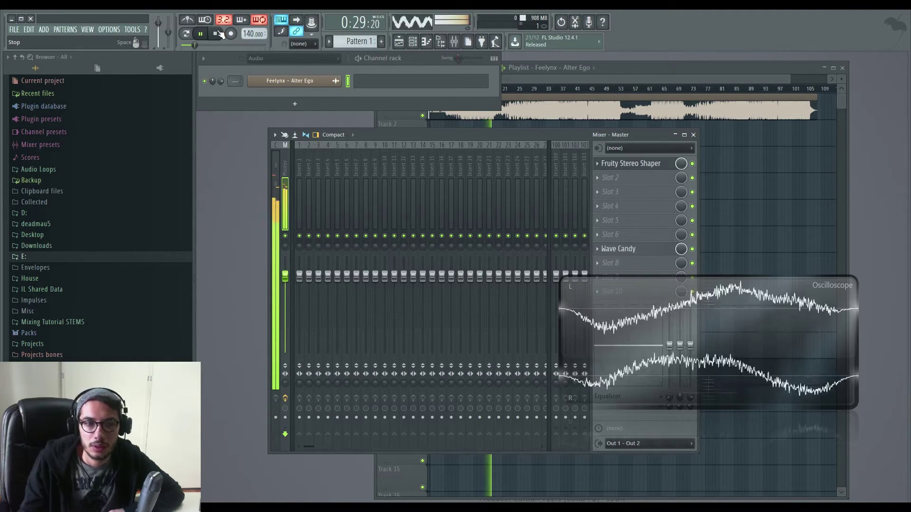
pyautogui.click(219, 34)
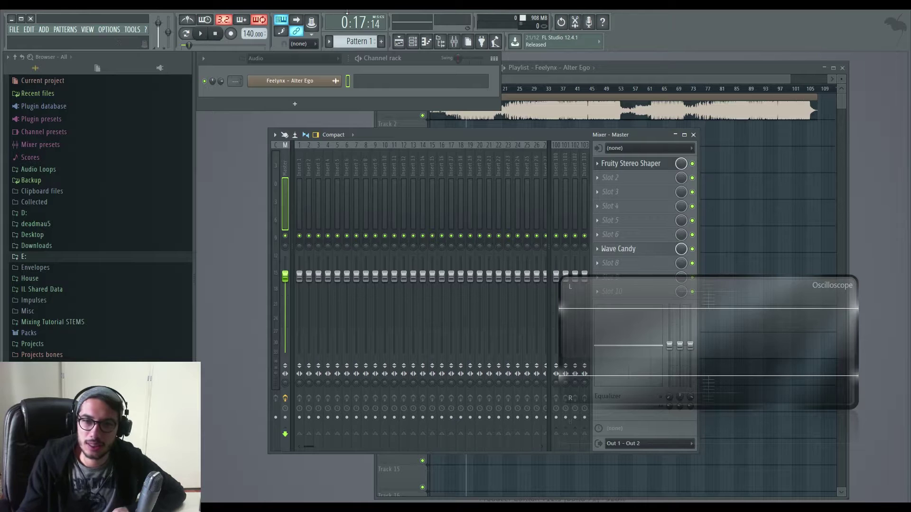
# Step: Remove Fruity Stereo Shaper from slot 1 of the master track
pyautogui.click(597, 163)
pyautogui.moveTo(611, 176)
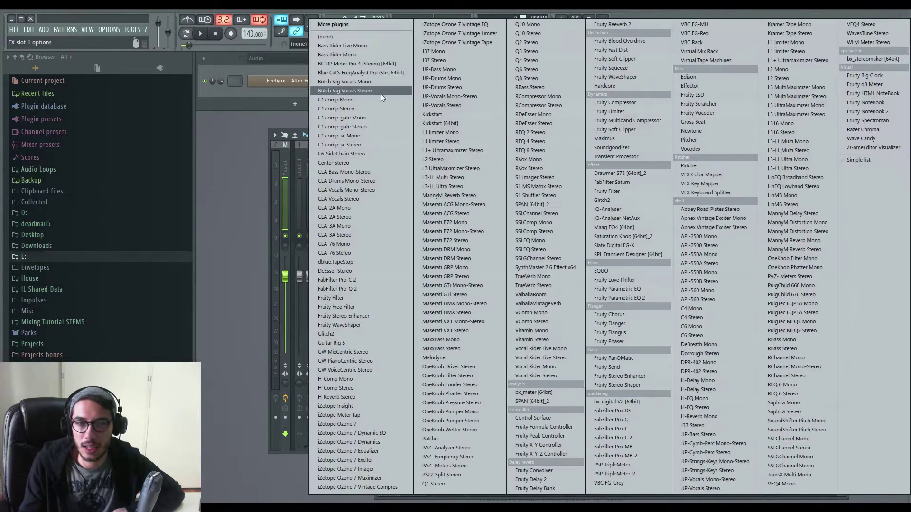
pyautogui.click(337, 33)
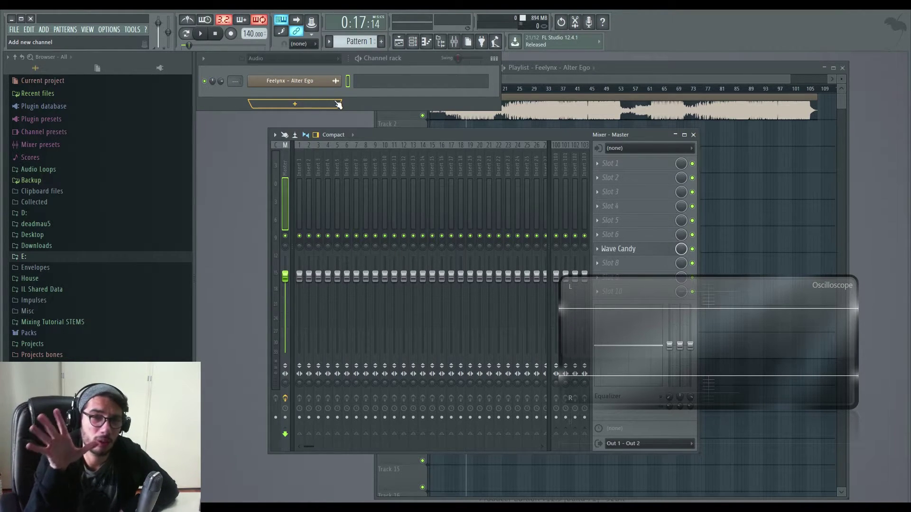
# Step: Route the audio channel to mixer track Insert 1 and check the mixer track selector option in the channel rack
pyautogui.moveTo(338, 104); pyautogui.dragTo(294, 140)
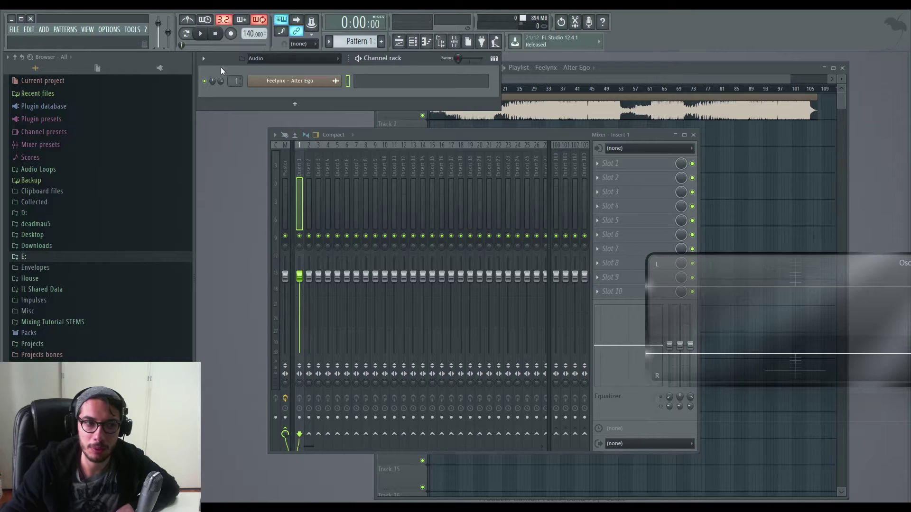
pyautogui.hotkey('ctrl', 'l')
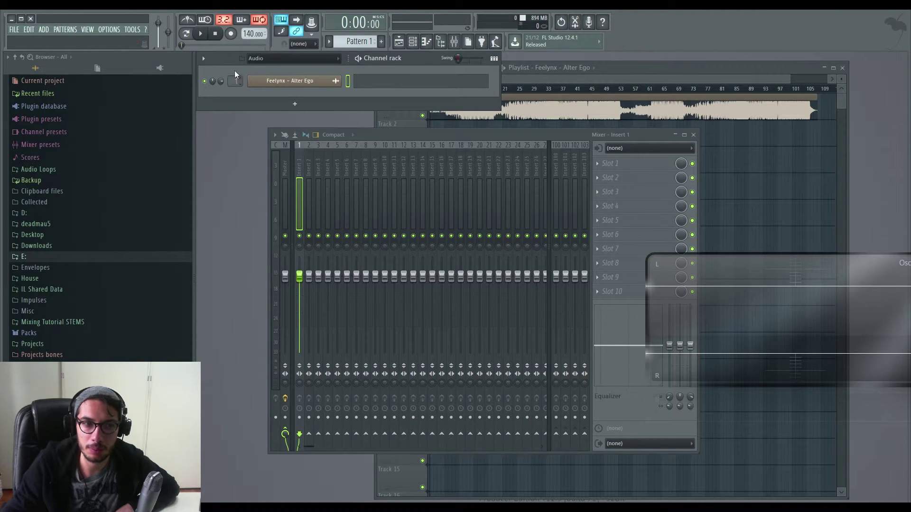
pyautogui.click(203, 58)
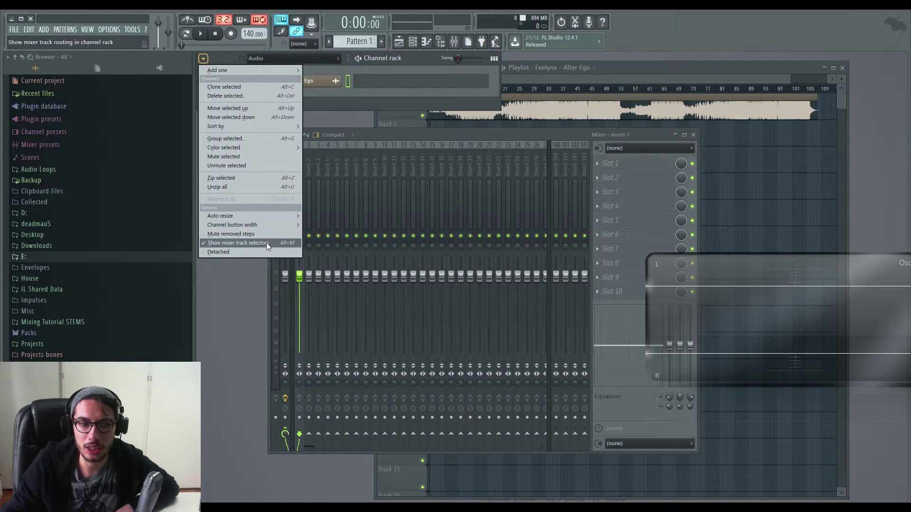
pyautogui.click(400, 100)
# Step: Load Fruity Stereo Shaper into slot 1 of Insert 1 and move its window clear of the effect slots
pyautogui.click(618, 168)
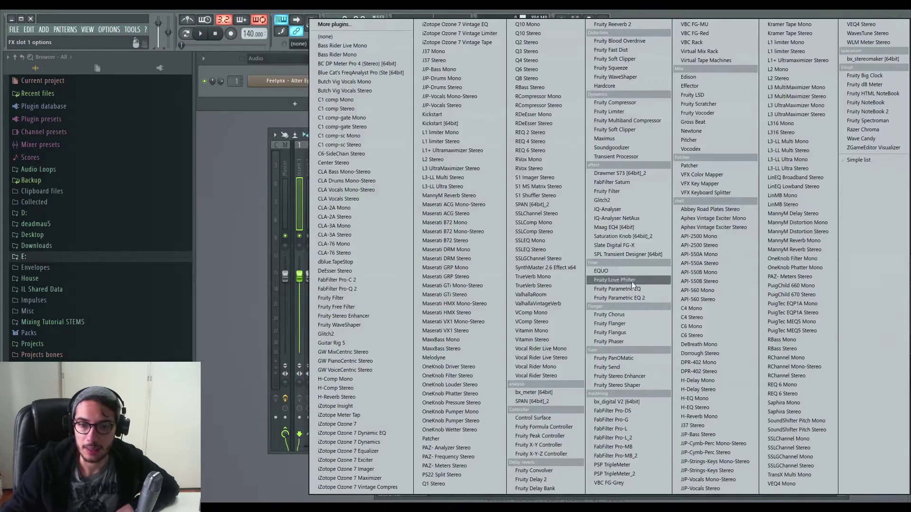
pyautogui.click(631, 385)
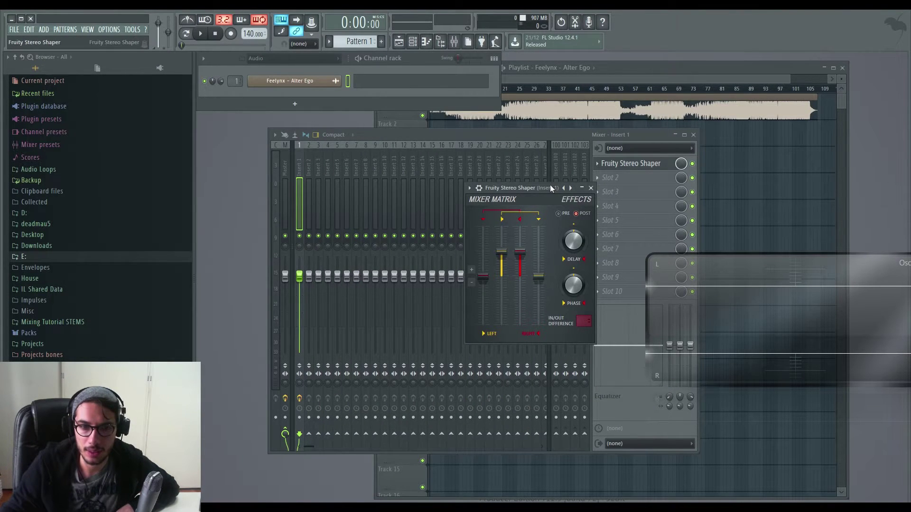
pyautogui.moveTo(550, 184); pyautogui.dragTo(418, 189)
# Step: Close the plugin window and add a send from Insert 1 to Insert 2, keeping the send to Master
pyautogui.click(458, 188)
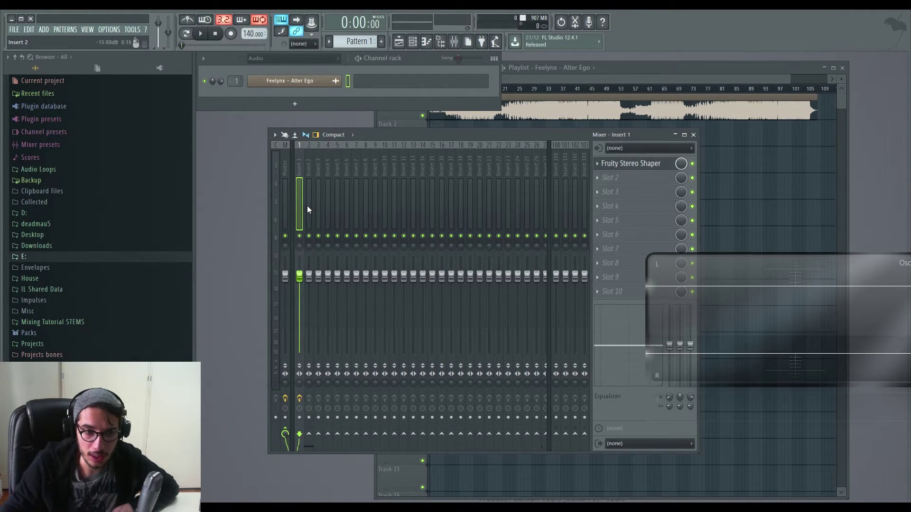
pyautogui.rightClick(313, 437)
pyautogui.click(351, 462)
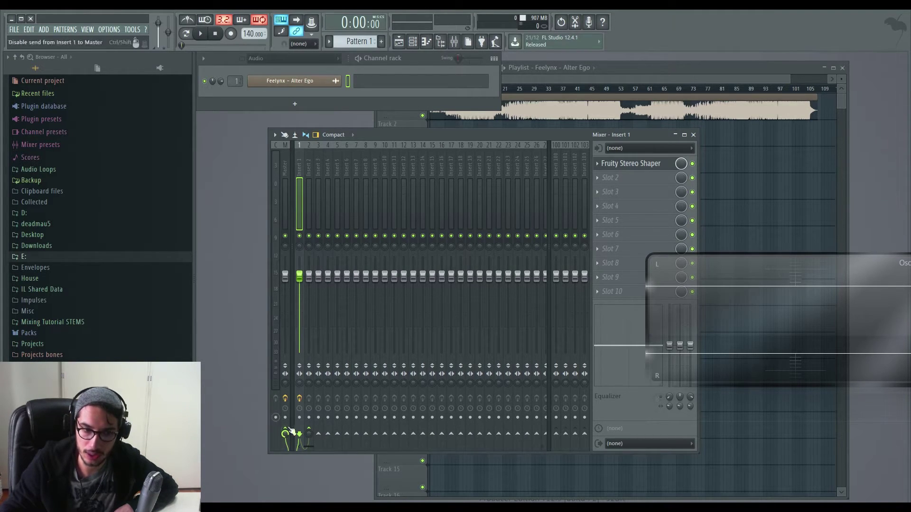
# Step: Reopen Fruity Stereo Shaper on Insert 1 and load the Mid - aSide splitter preset
pyautogui.click(635, 164)
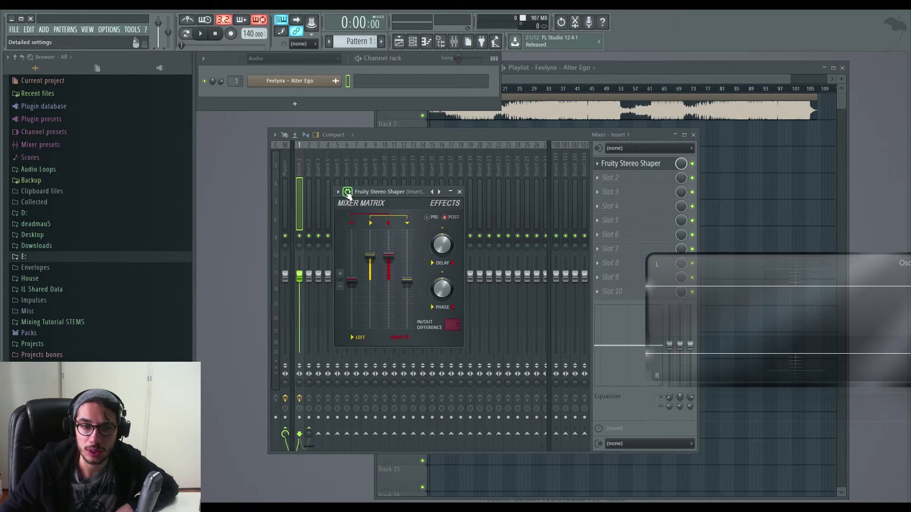
pyautogui.click(338, 192)
pyautogui.moveTo(394, 221)
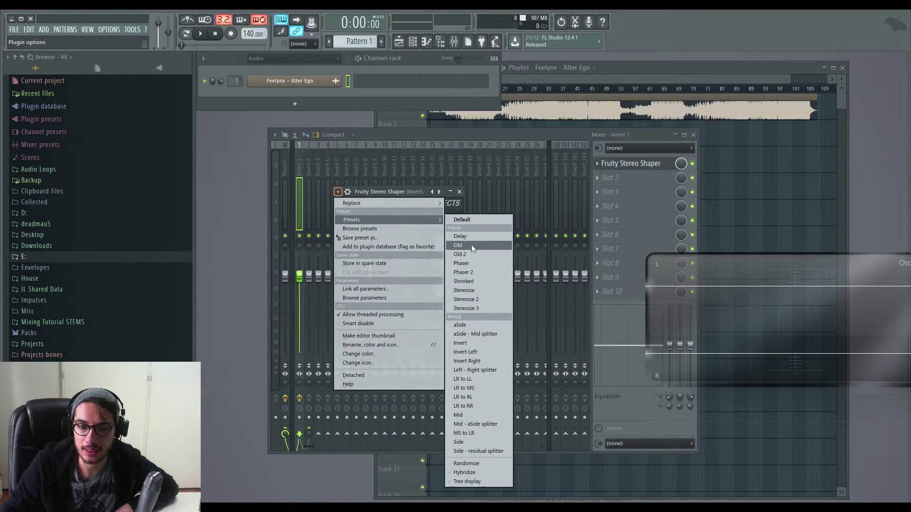
pyautogui.click(476, 424)
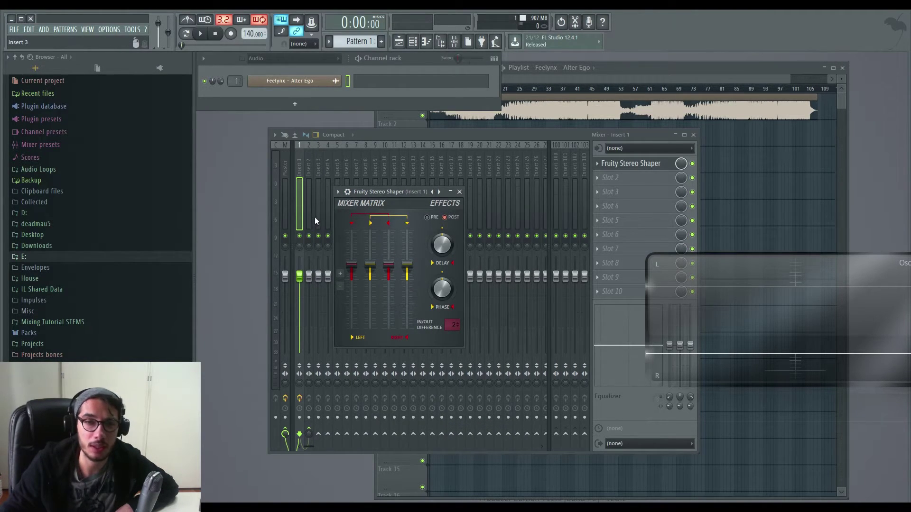
# Step: Set the plugin's In/Out Difference output to Insert 2 and close the plugin window
pyautogui.click(453, 323)
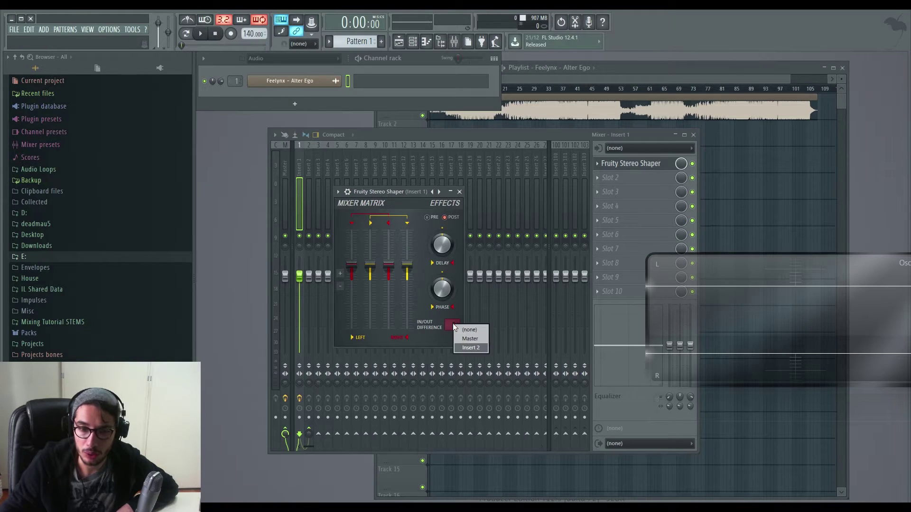
pyautogui.click(463, 348)
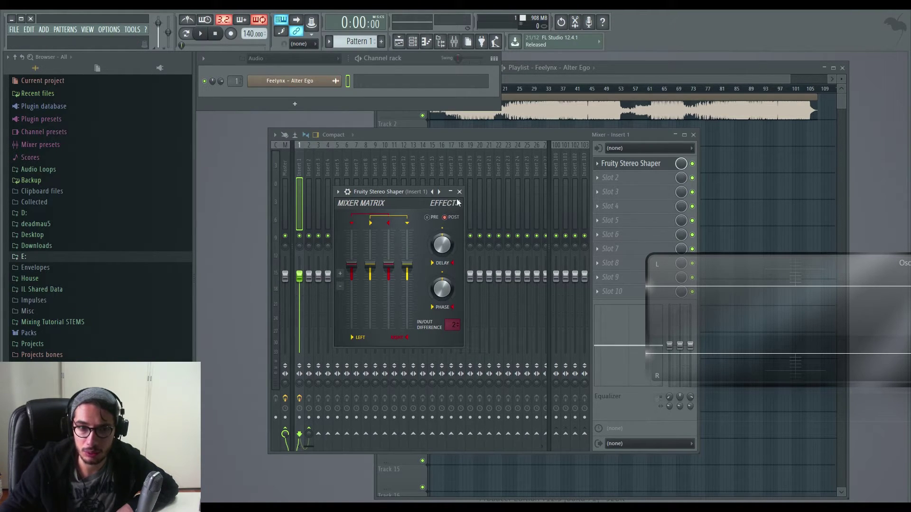
pyautogui.click(460, 193)
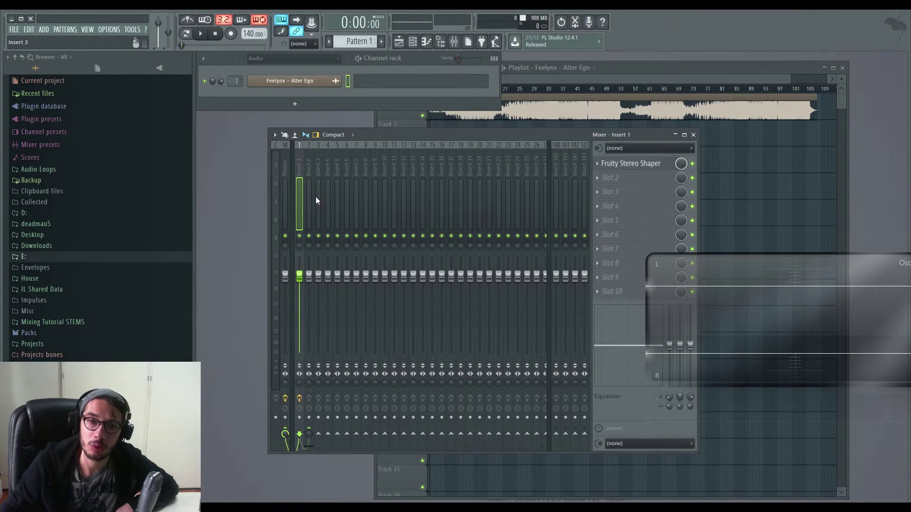
# Step: Play the track, mute and unmute Insert 1 and Insert 2 in turn to hear the split signals separately, and stop playback
pyautogui.press('space')
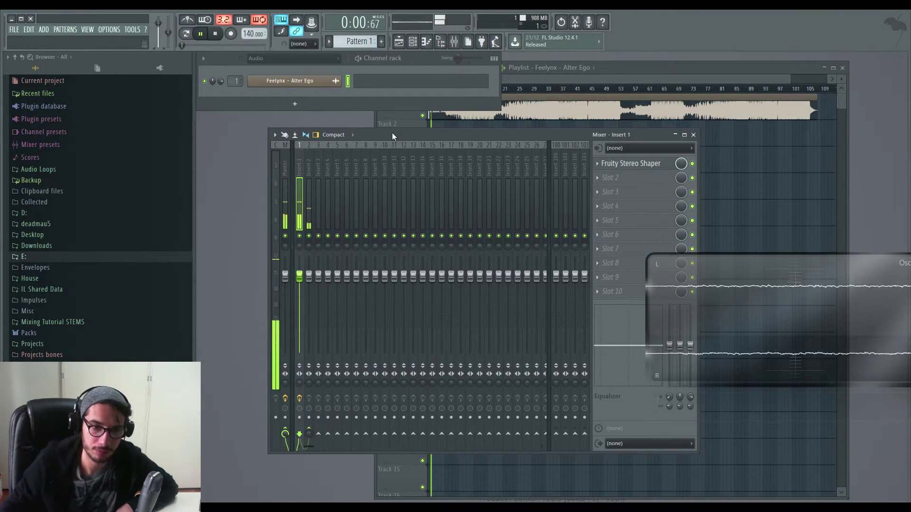
pyautogui.click(300, 236)
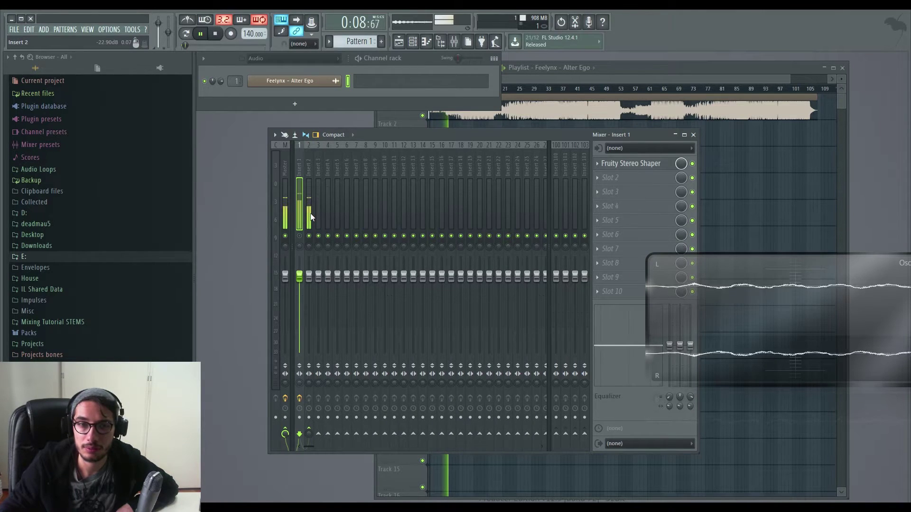
pyautogui.click(301, 237)
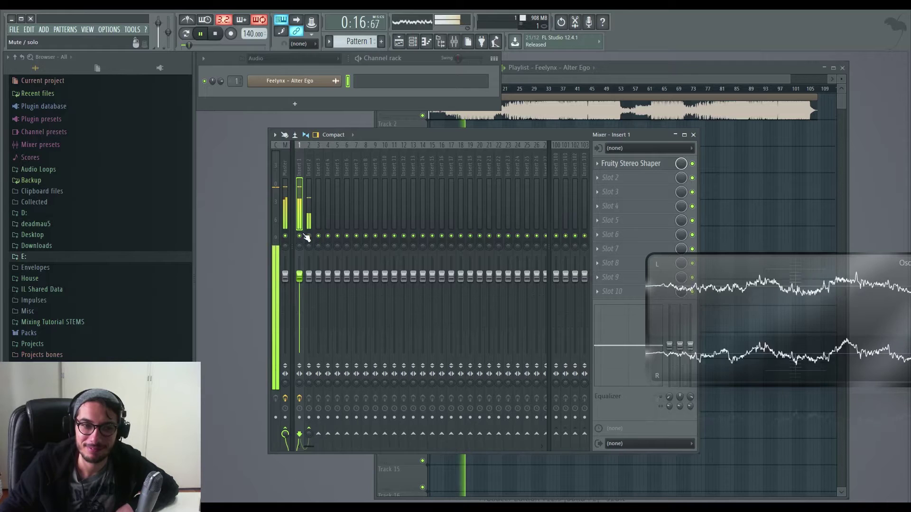
pyautogui.click(300, 236)
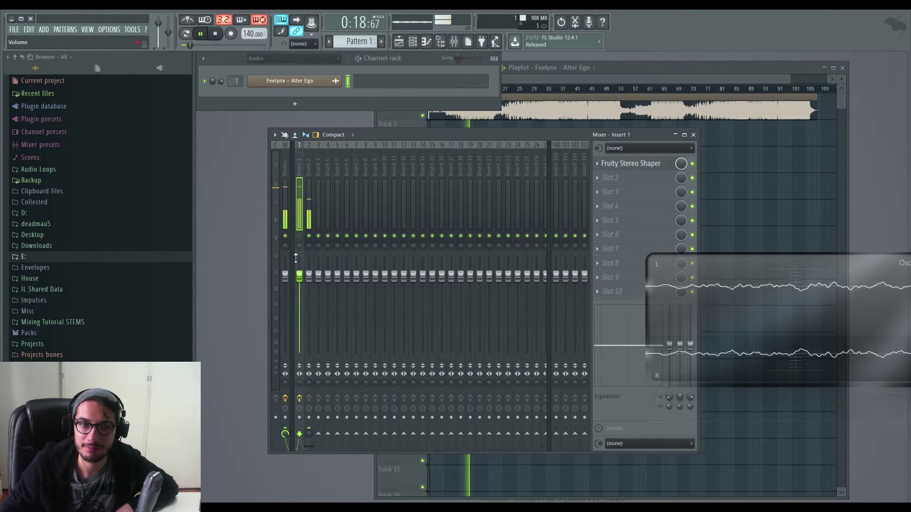
pyautogui.click(300, 236)
pyautogui.click(309, 236)
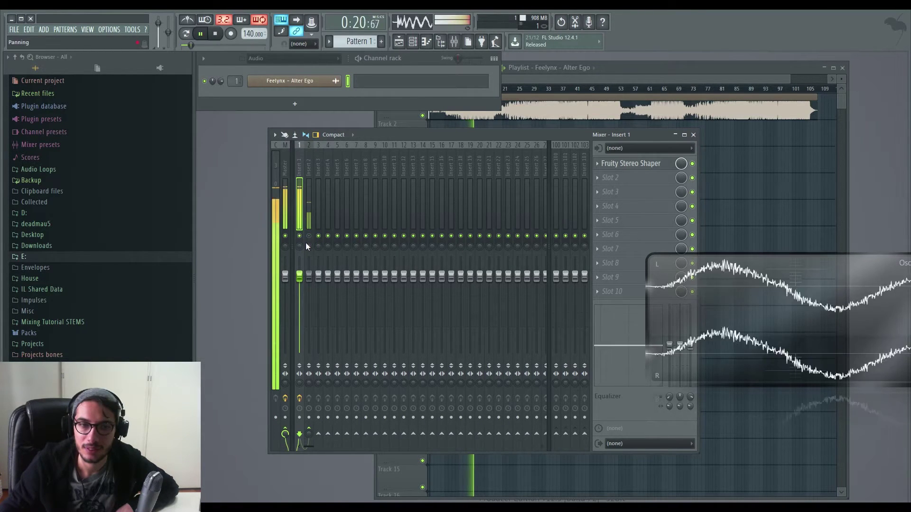
pyautogui.click(309, 236)
pyautogui.click(217, 34)
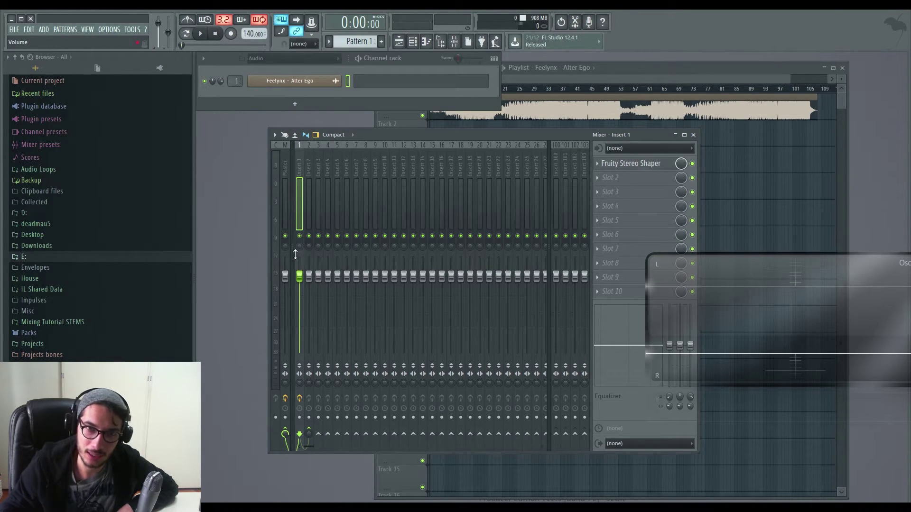
# Step: Open the routing options for the send from Insert 1 to Insert 2 and choose Route to this track
pyautogui.rightClick(309, 429)
pyautogui.click(249, 419)
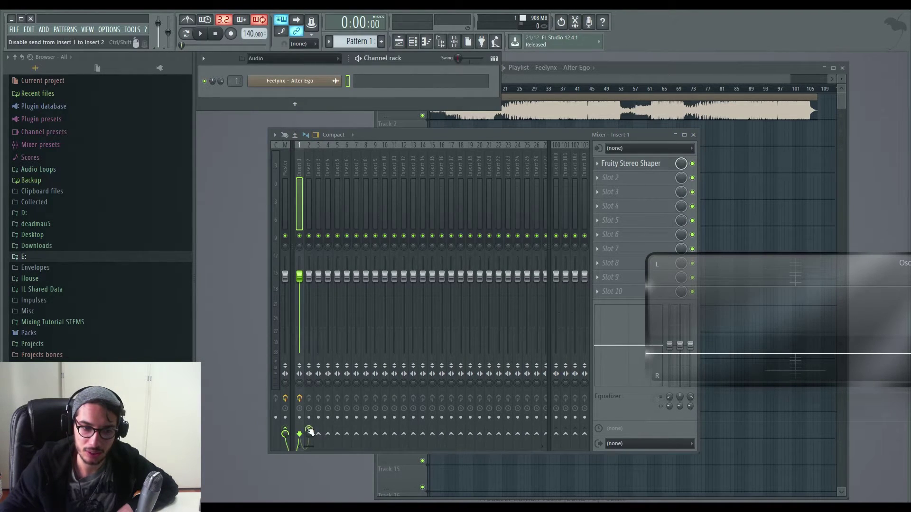
pyautogui.rightClick(309, 430)
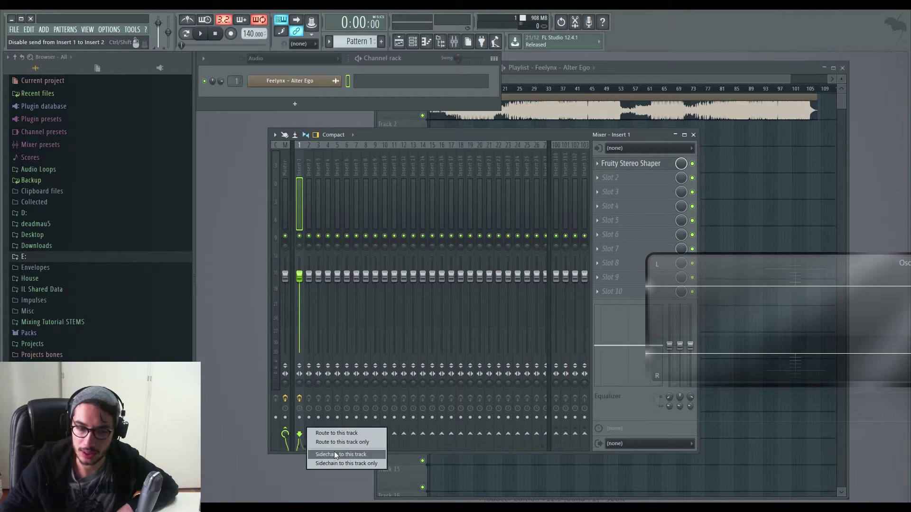
pyautogui.click(337, 433)
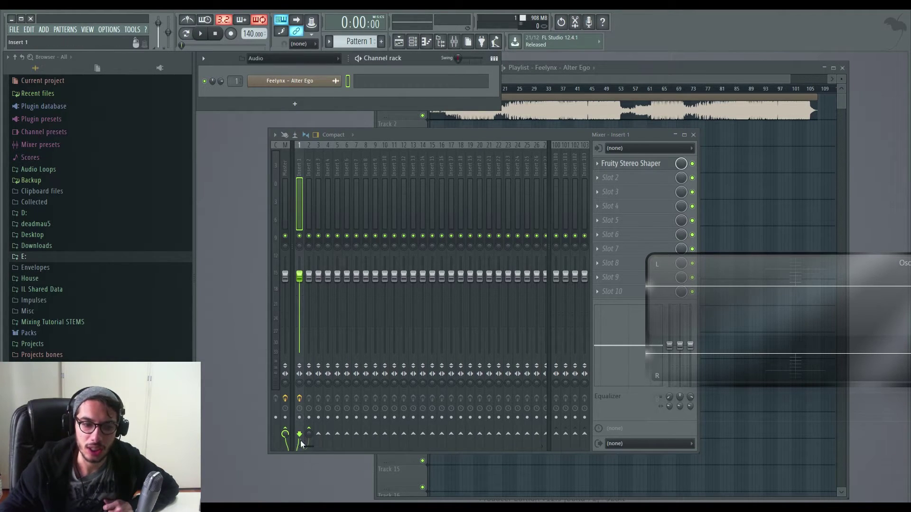
pyautogui.click(305, 191)
pyautogui.click(299, 192)
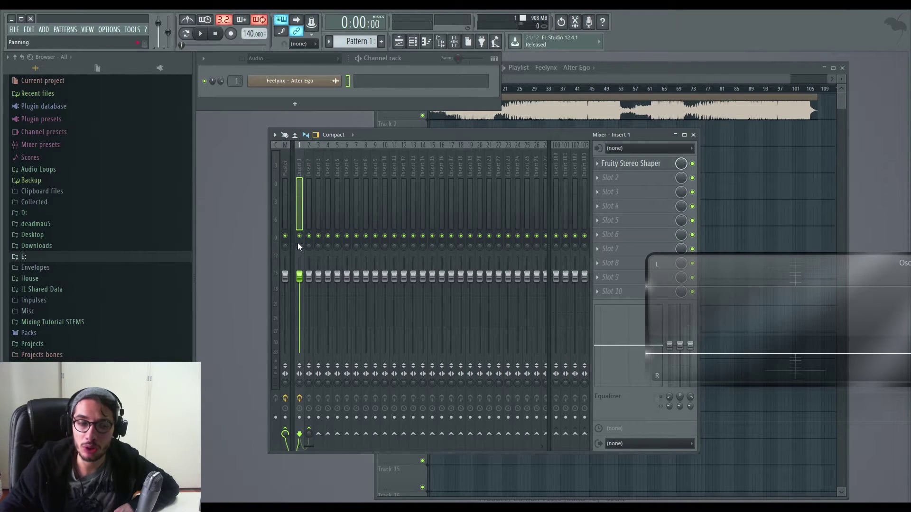
pyautogui.click(305, 196)
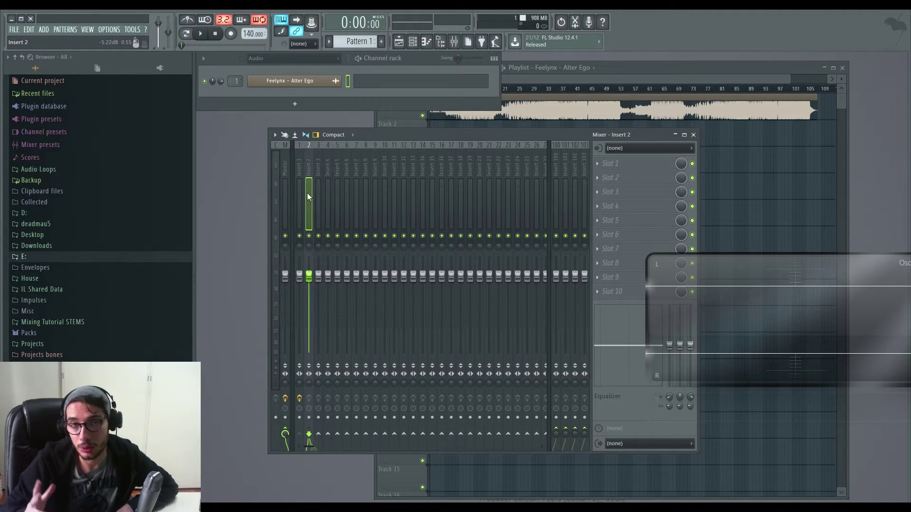
# Step: Load Fruity Stereo Shaper into the first effect slot of the Master mixer track
pyautogui.click(285, 183)
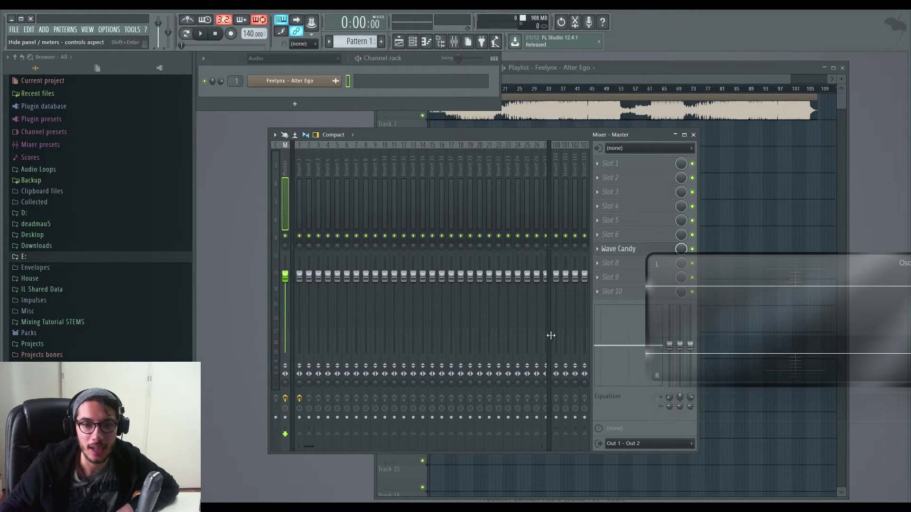
pyautogui.click(622, 164)
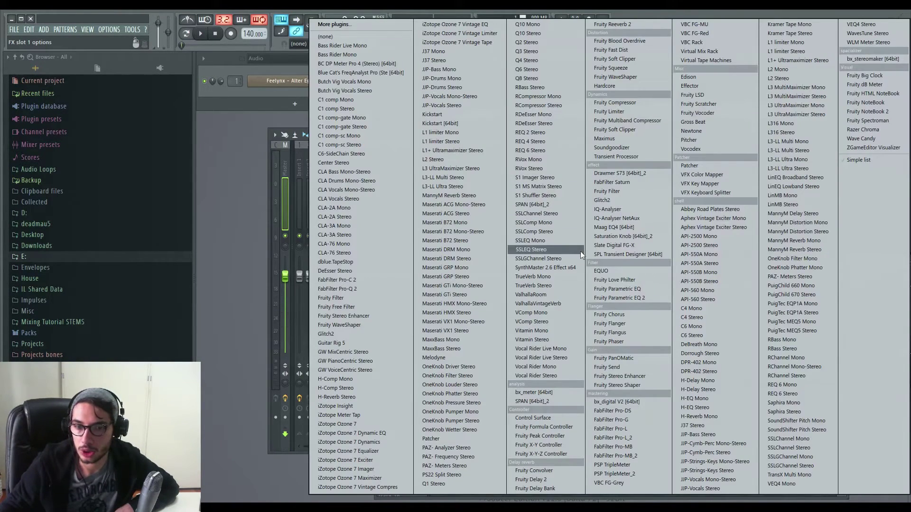
pyautogui.click(616, 385)
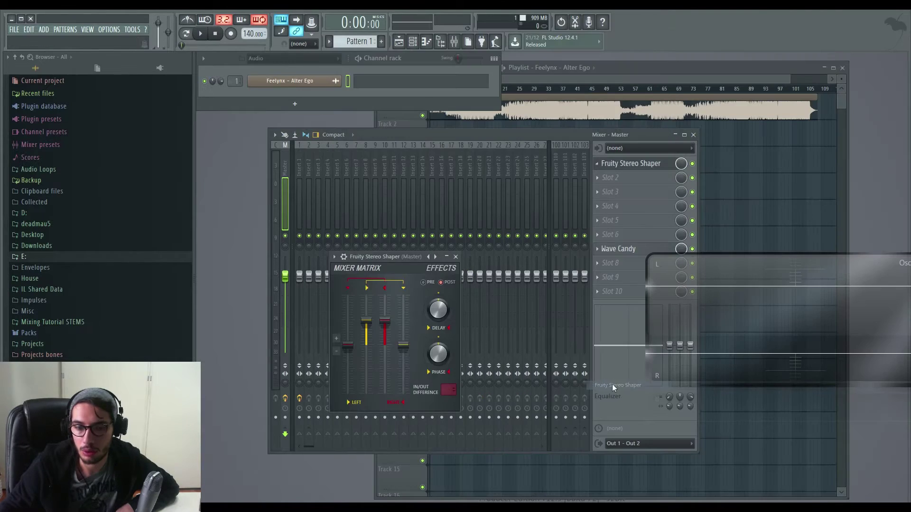
pyautogui.click(334, 256)
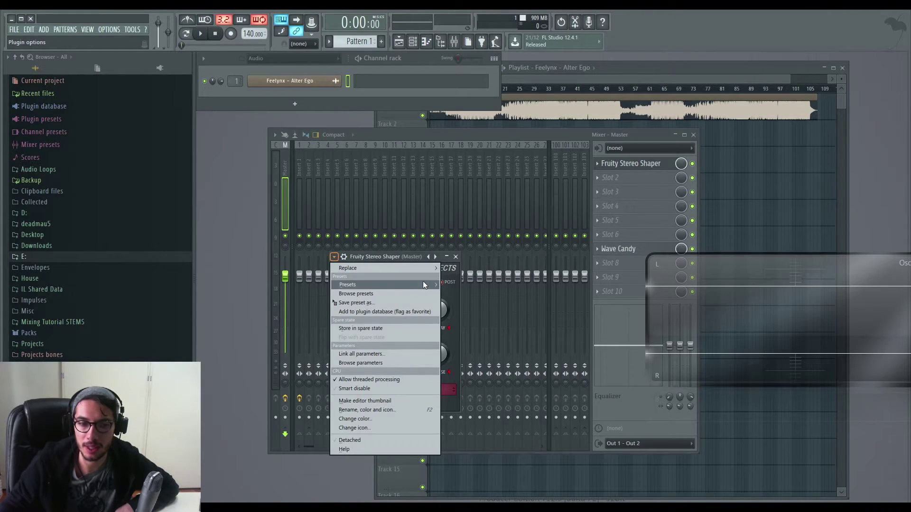
pyautogui.moveTo(423, 285)
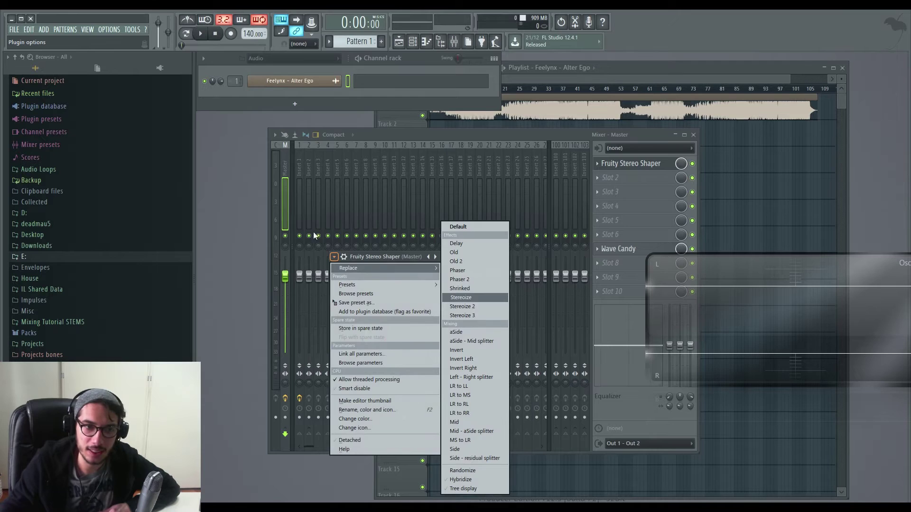
pyautogui.moveTo(349, 268)
pyautogui.click(245, 264)
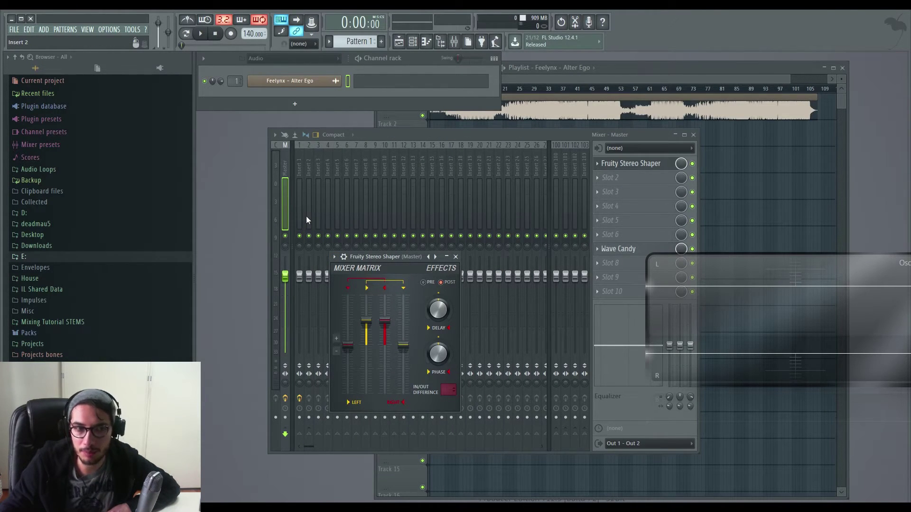
# Step: Load the Left - Right splitter preset in the Master's Fruity Stereo Shaper and play the track briefly to hear it
pyautogui.click(333, 256)
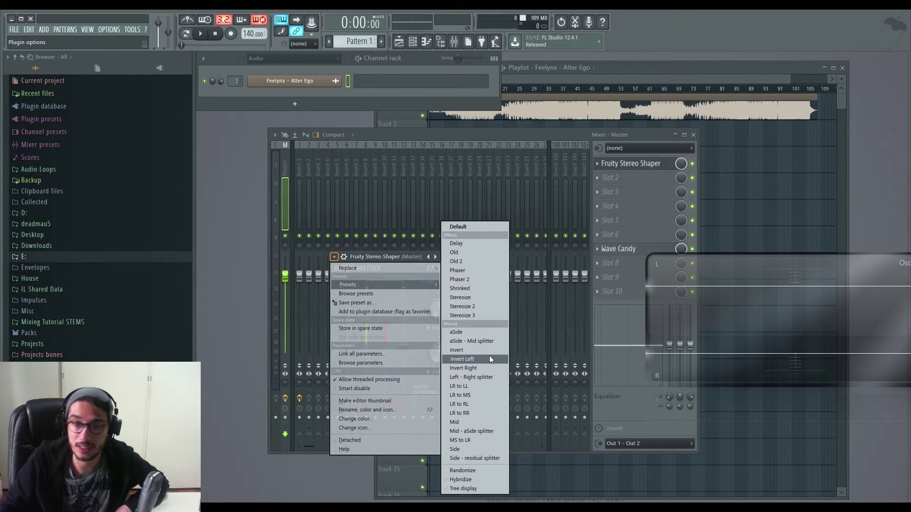
pyautogui.click(488, 383)
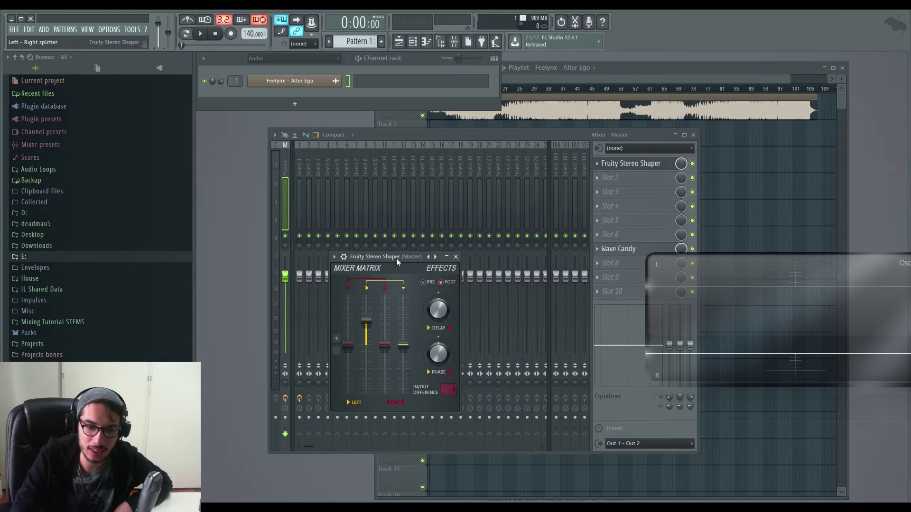
pyautogui.press('space')
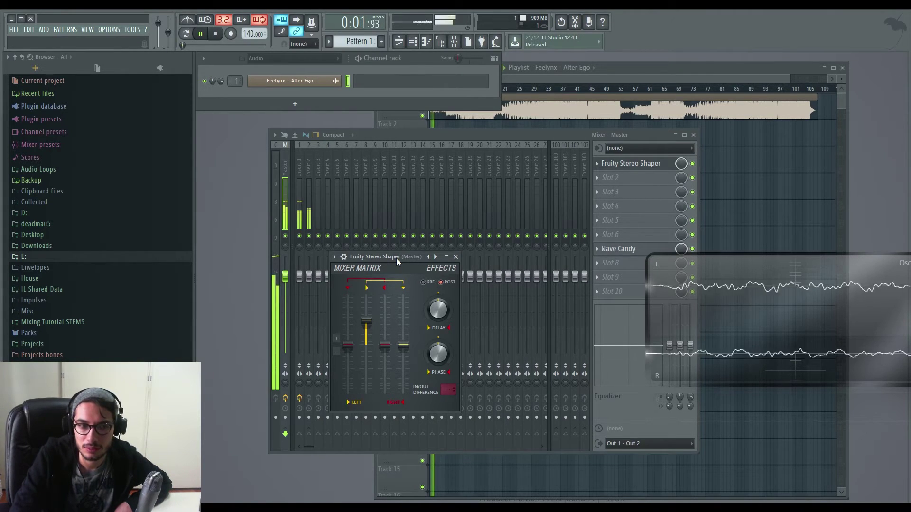
pyautogui.press('space')
# Step: Load the LR to LL preset in the Master's Fruity Stereo Shaper
pyautogui.click(334, 257)
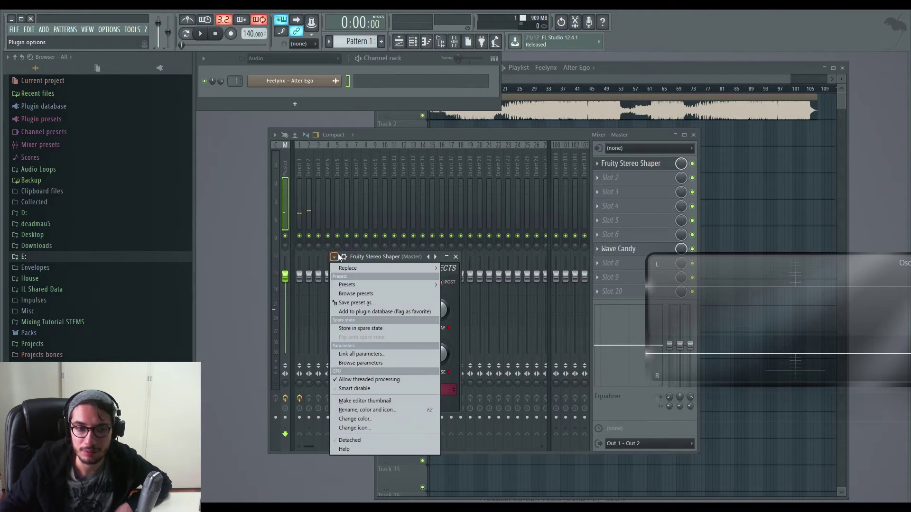
pyautogui.moveTo(406, 285)
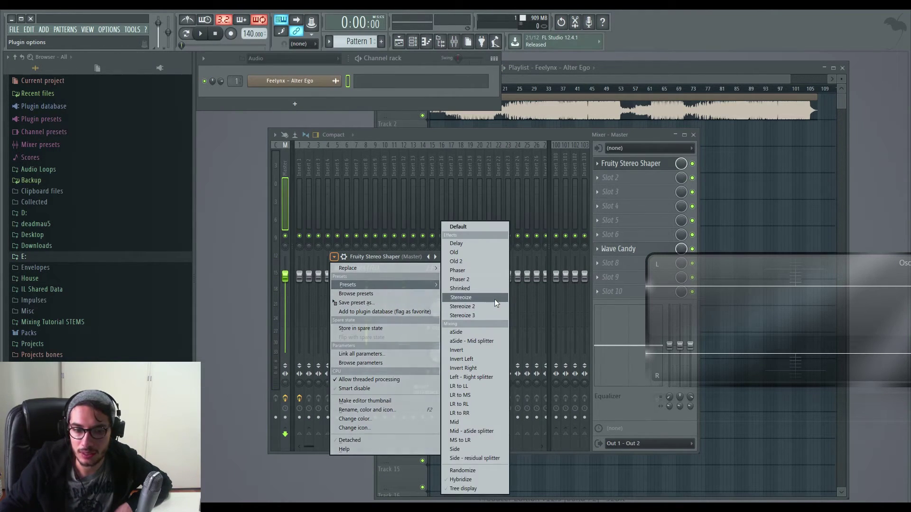
pyautogui.click(497, 386)
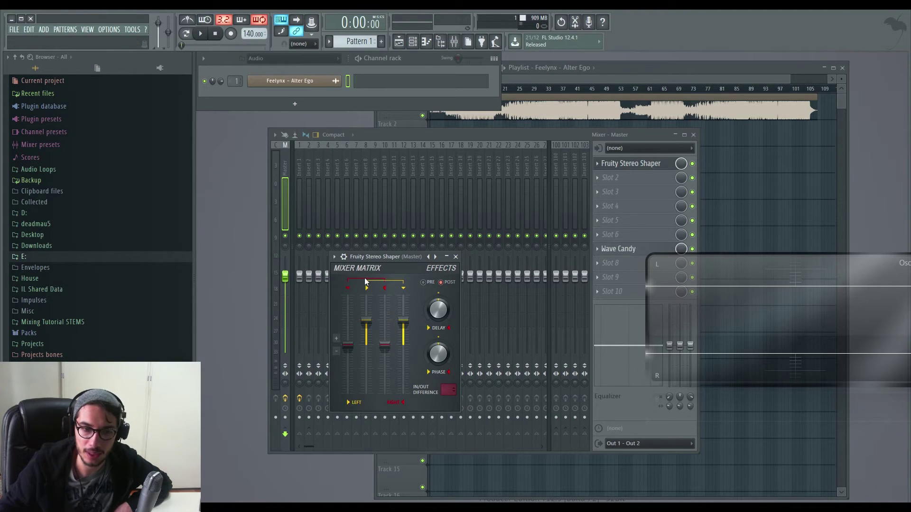
# Step: Load the LR to MS preset in the Master's Fruity Stereo Shaper, then play the track briefly to hear it and stop playback
pyautogui.click(336, 258)
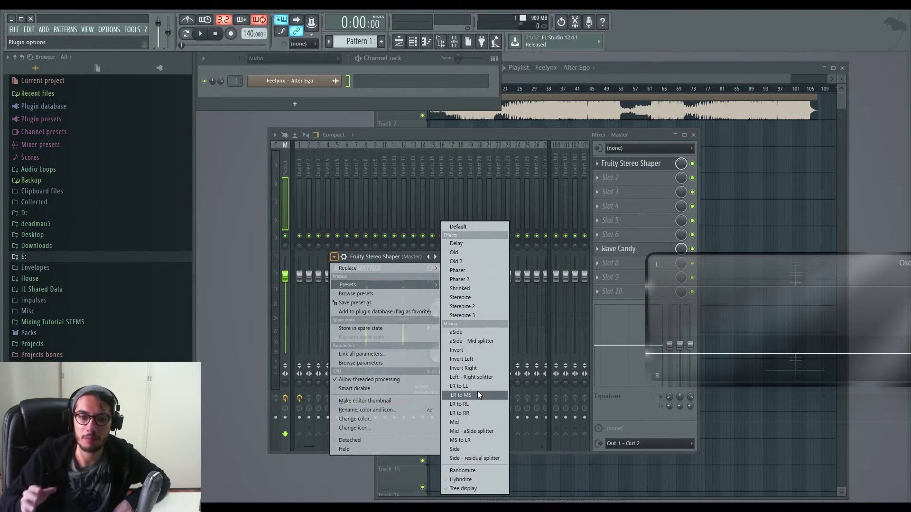
pyautogui.click(477, 395)
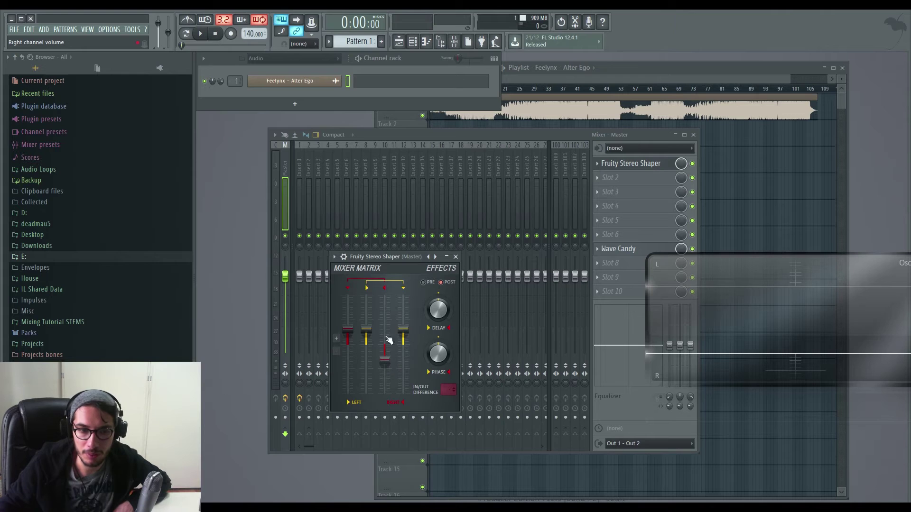
pyautogui.press('space')
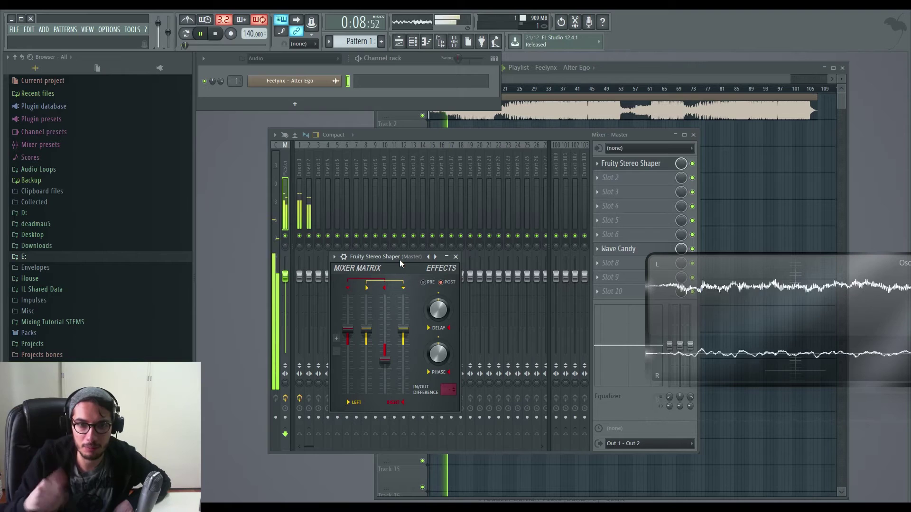
pyautogui.press('space')
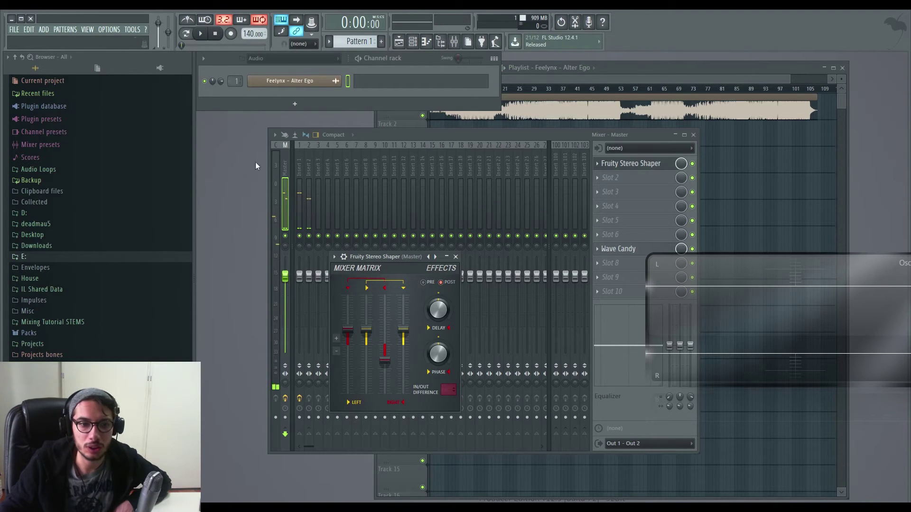
pyautogui.click(334, 257)
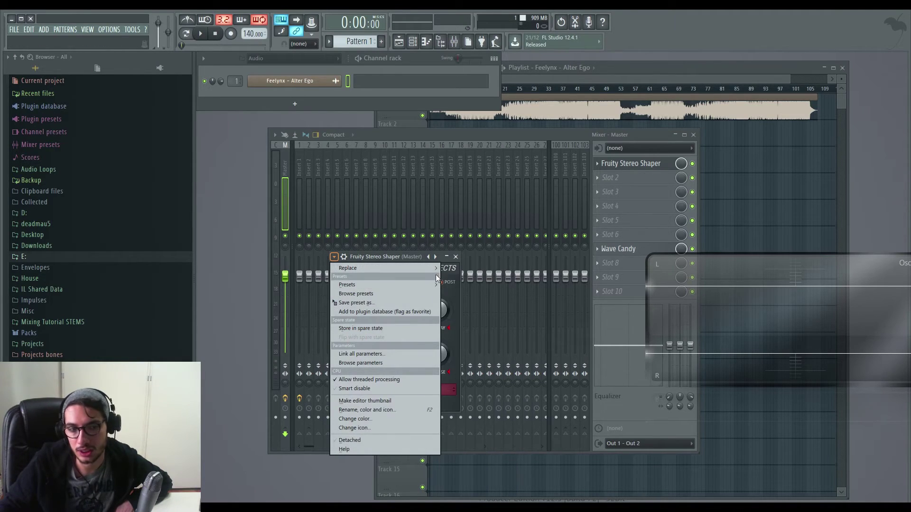
pyautogui.press('Escape')
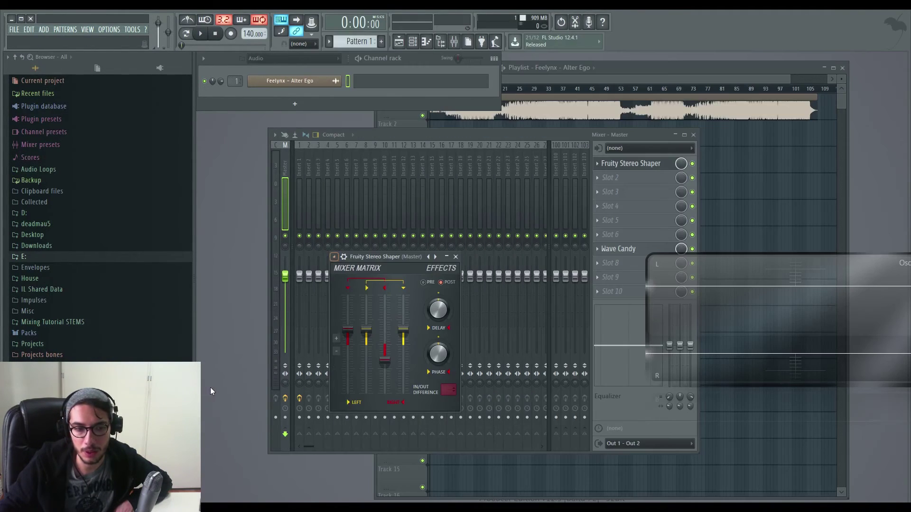